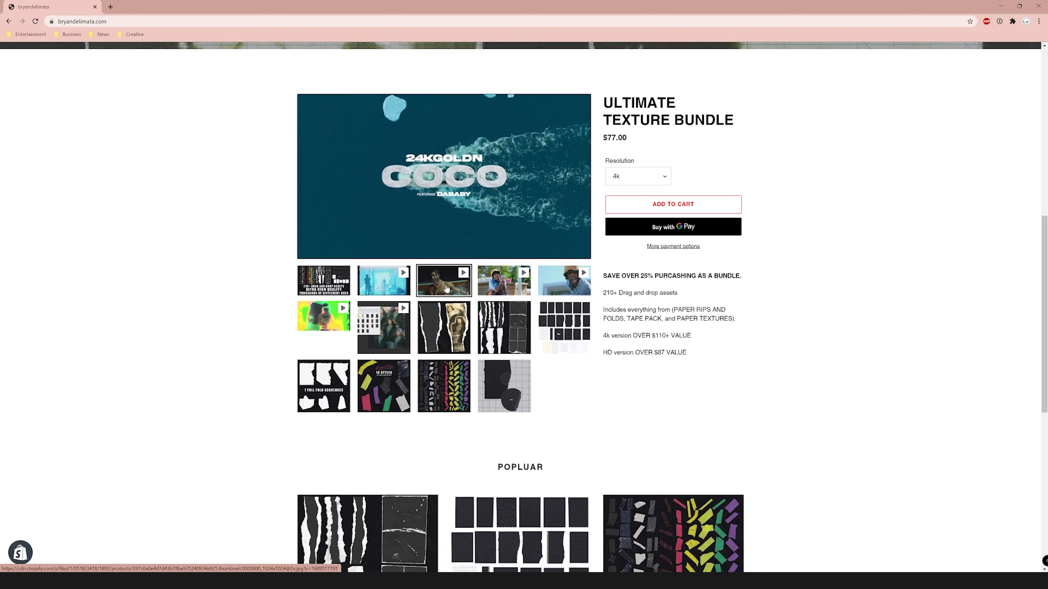
View the sample videos in the Ultimate Texture Bundle product gallery.
click(497, 289)
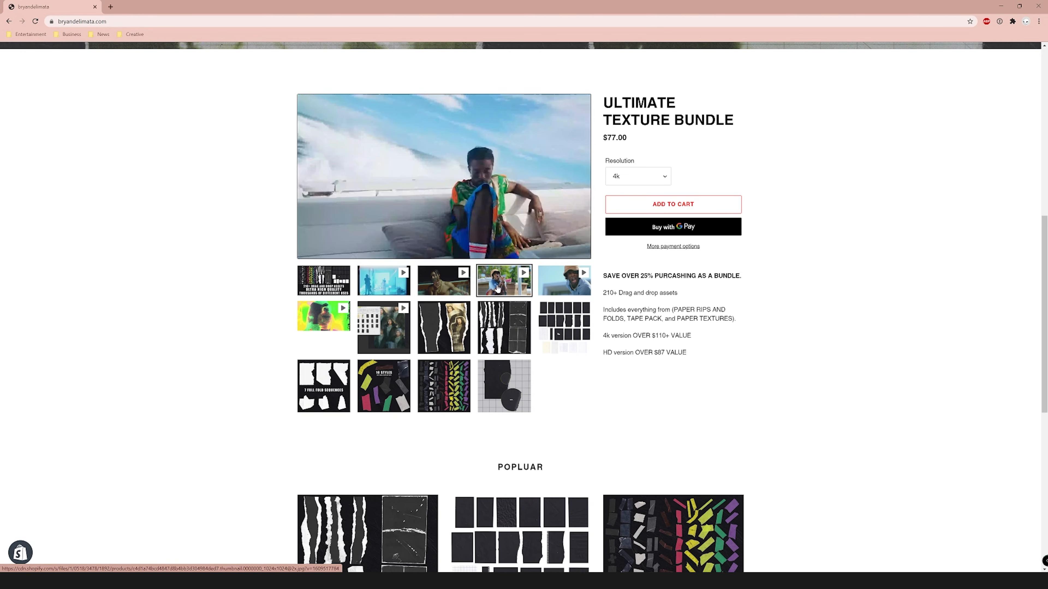
click(559, 284)
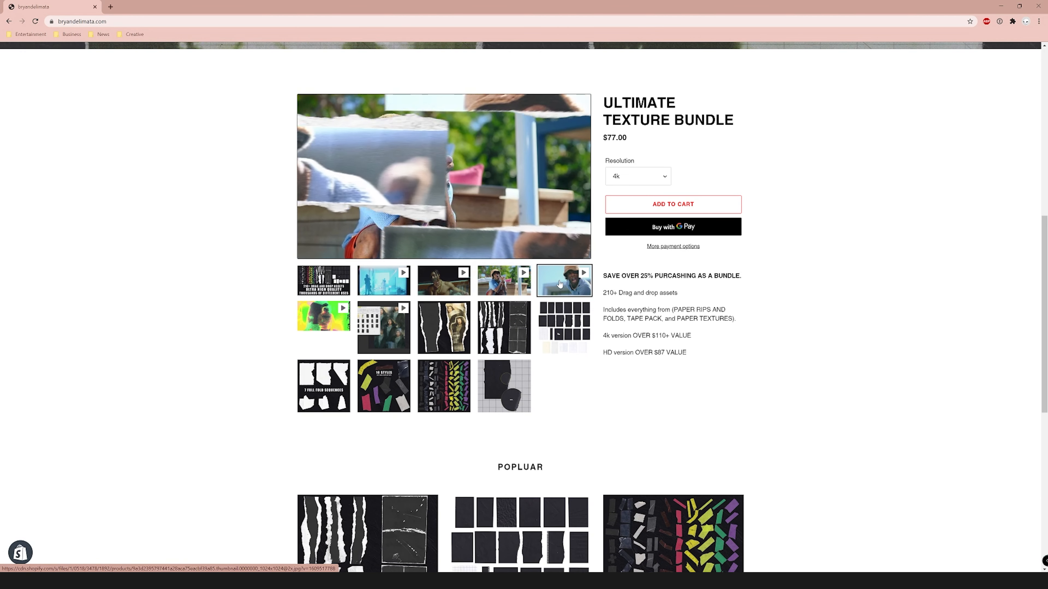
click(323, 316)
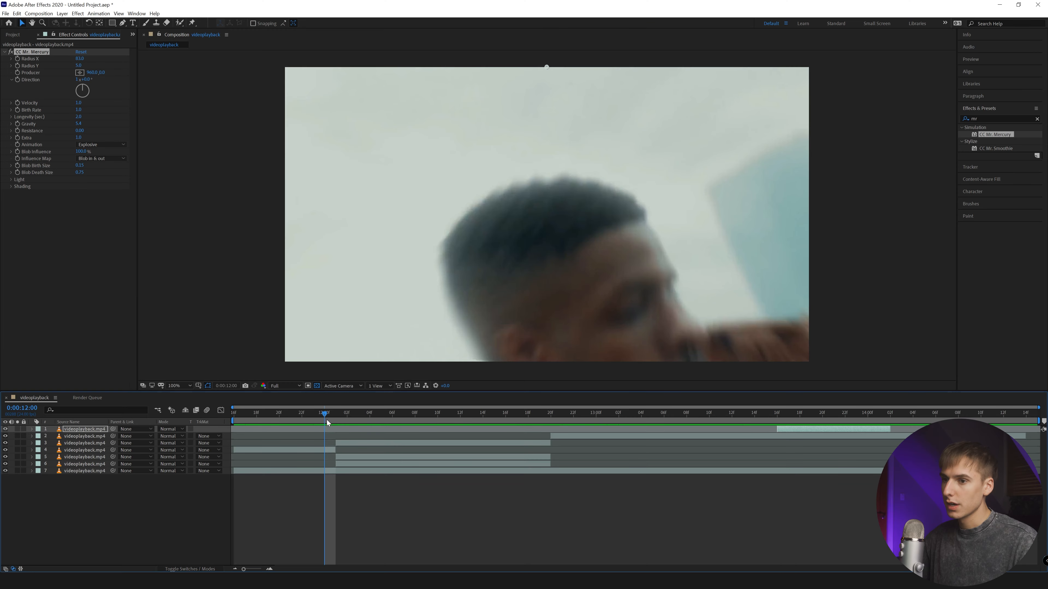
In After Effects, play and scrub through the finished videoplayback composition to examine the liquid blob effect around the man.
key(space)
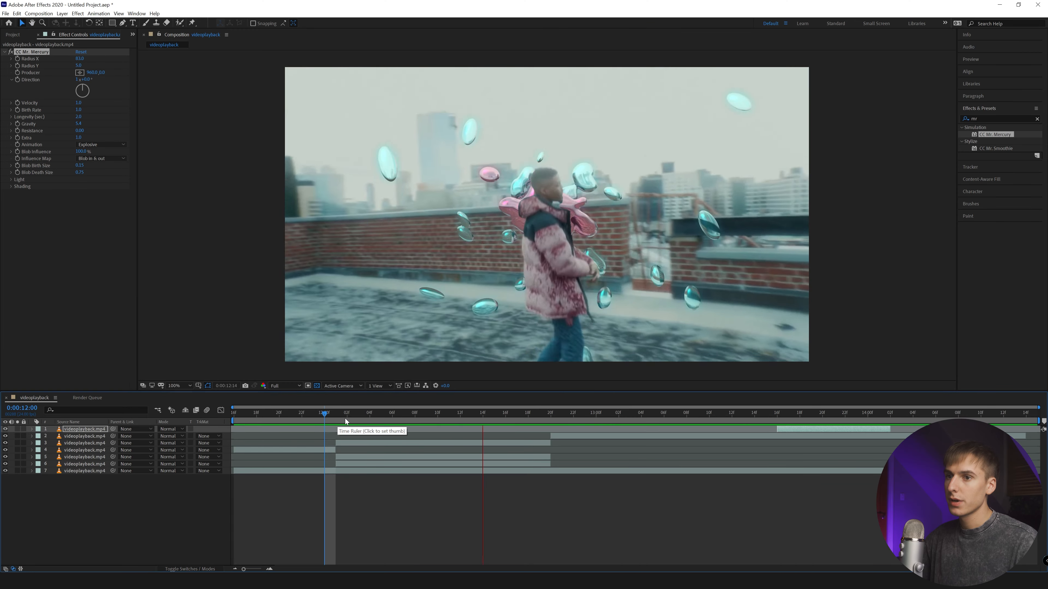
click(315, 413)
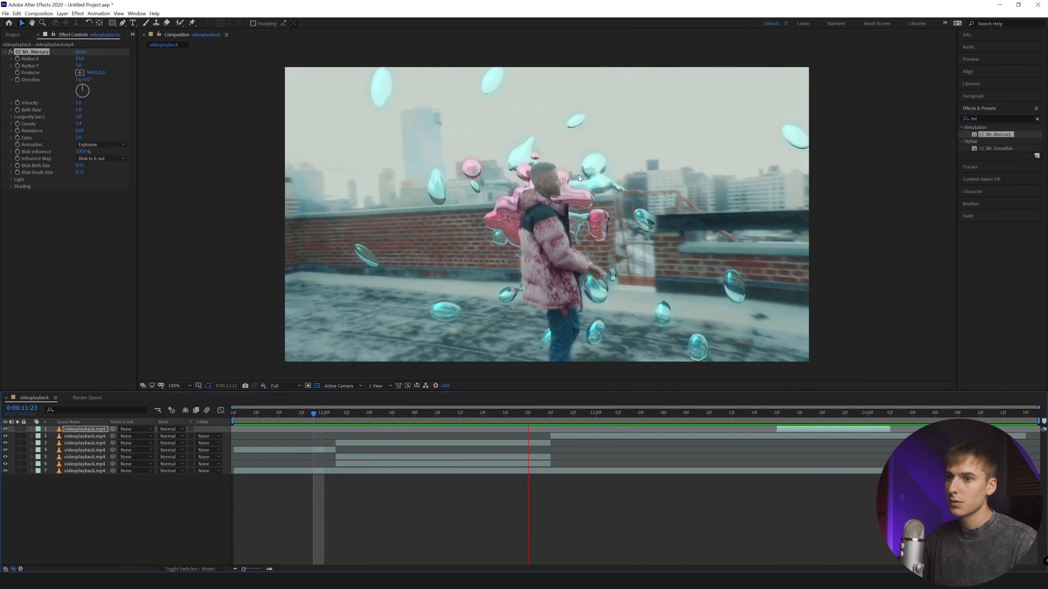
drag(336, 415, 530, 386)
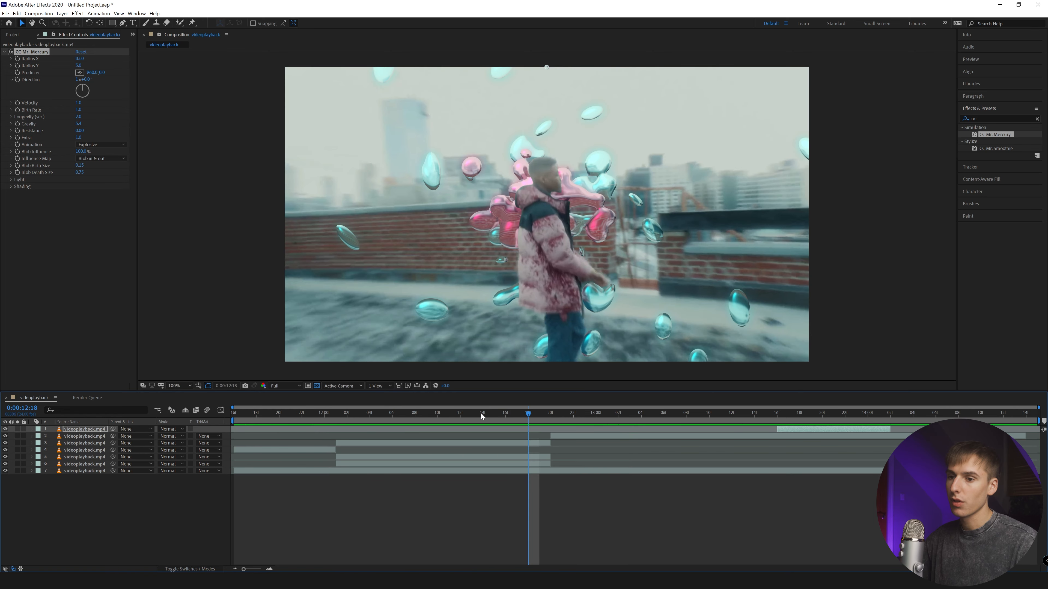
drag(513, 417, 890, 418)
key(space)
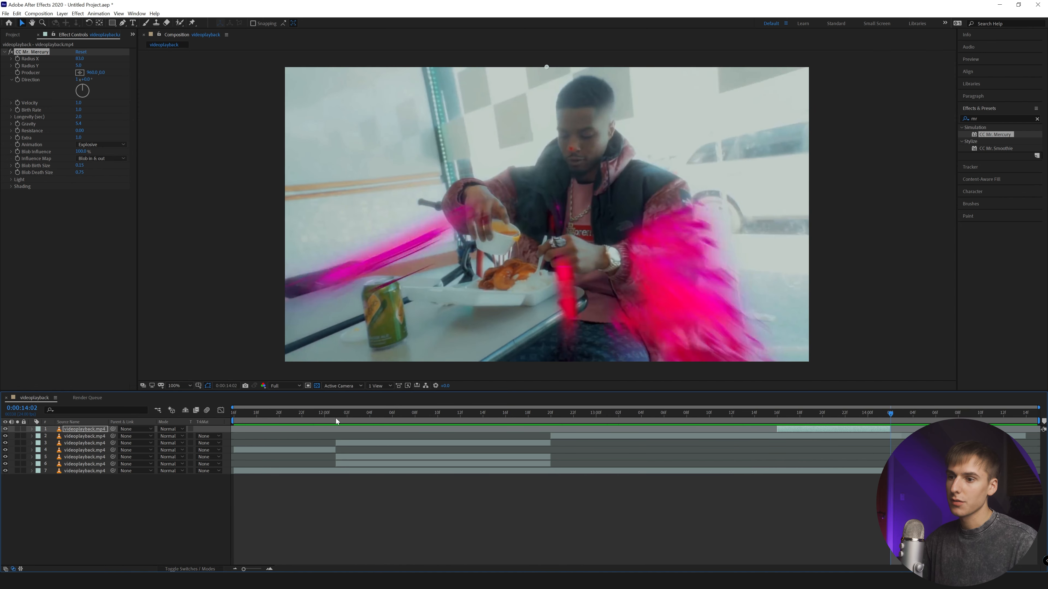
click(324, 418)
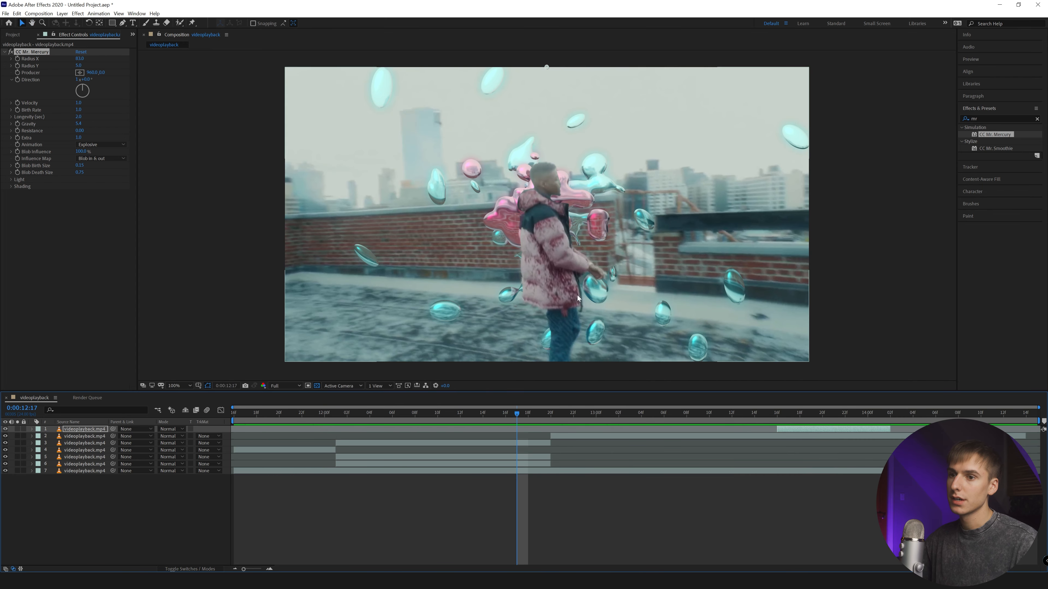
drag(363, 416, 306, 426)
key(space)
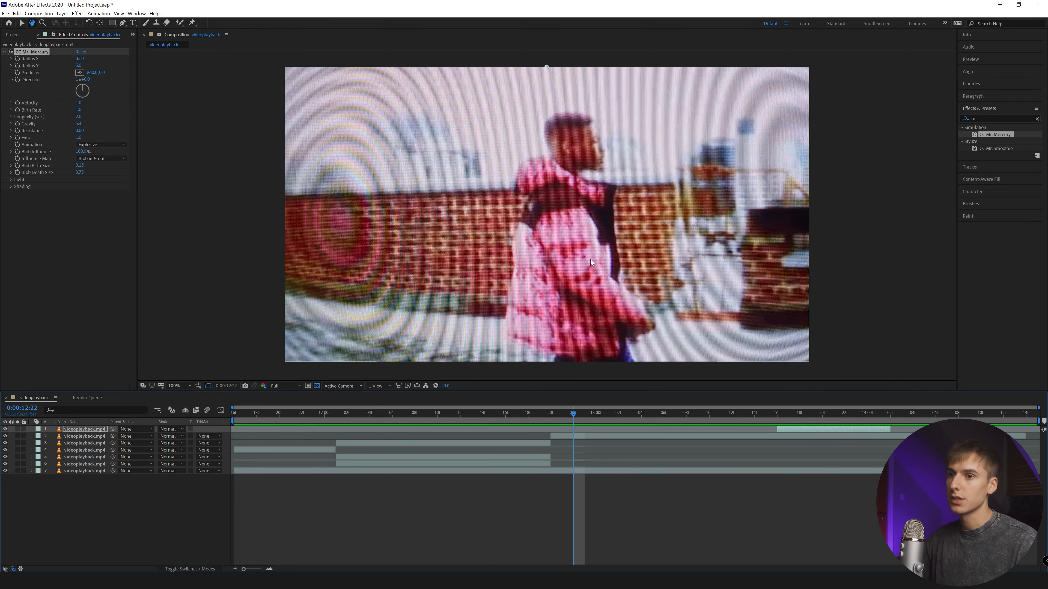
drag(391, 417, 481, 409)
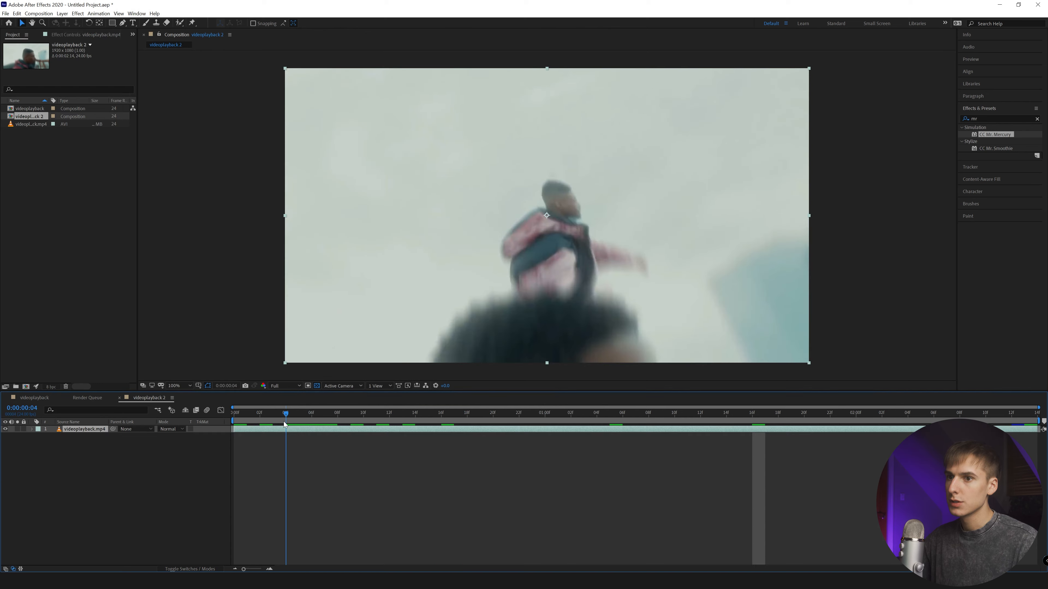
Split the clip in videoplayback 2 at 0:00:00:02 and 0:00:00:22 to isolate the rooftop shot.
drag(284, 422, 526, 417)
key(ctrl+shift+d)
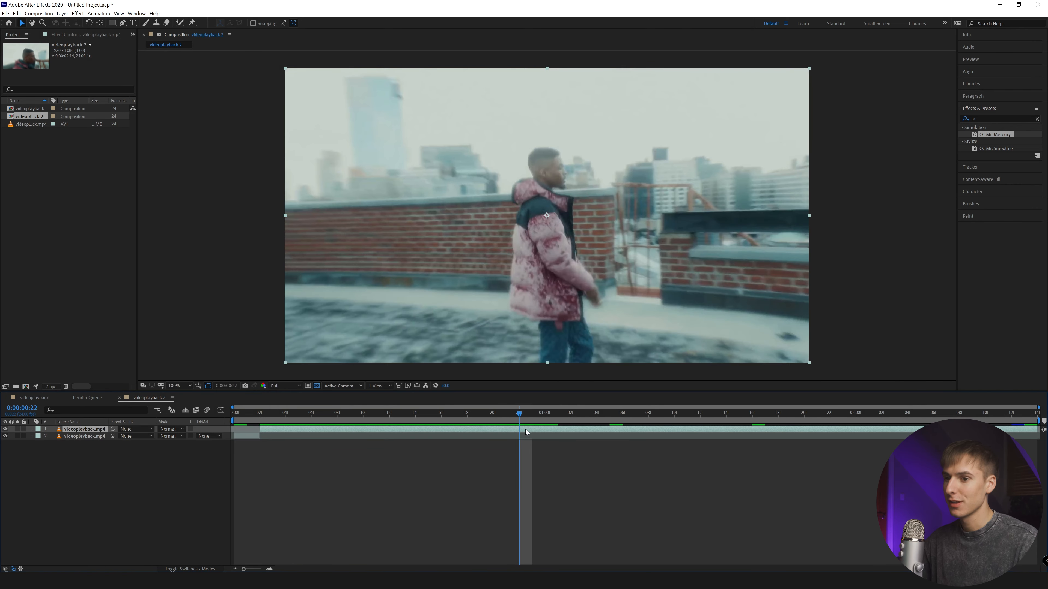
key(ctrl+shift+d)
Use the Roto Brush on the middle segment to select the man at 0:00:00:02.
click(262, 419)
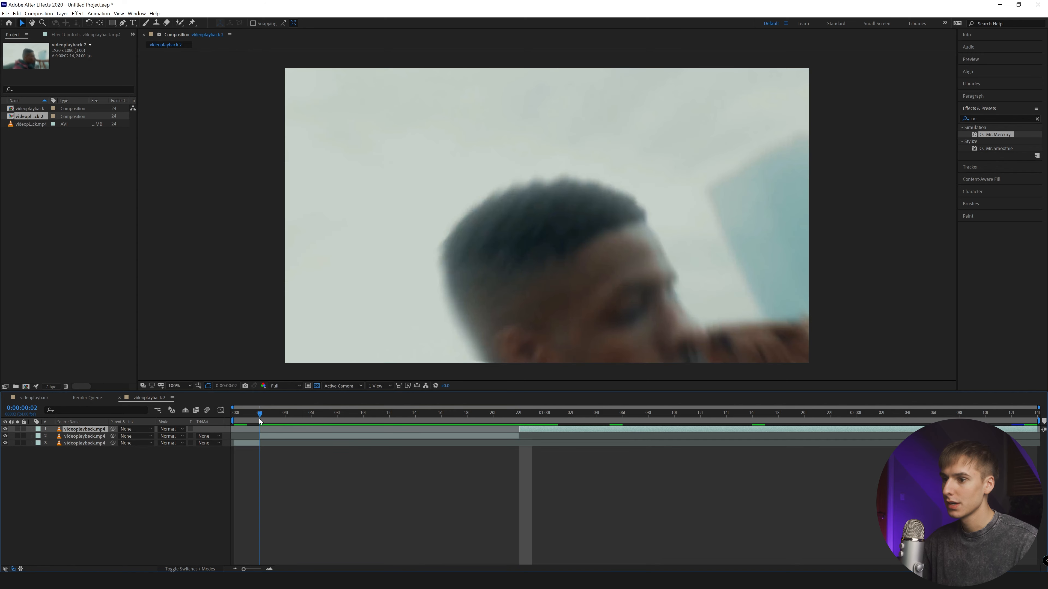
key(space)
drag(287, 422, 350, 420)
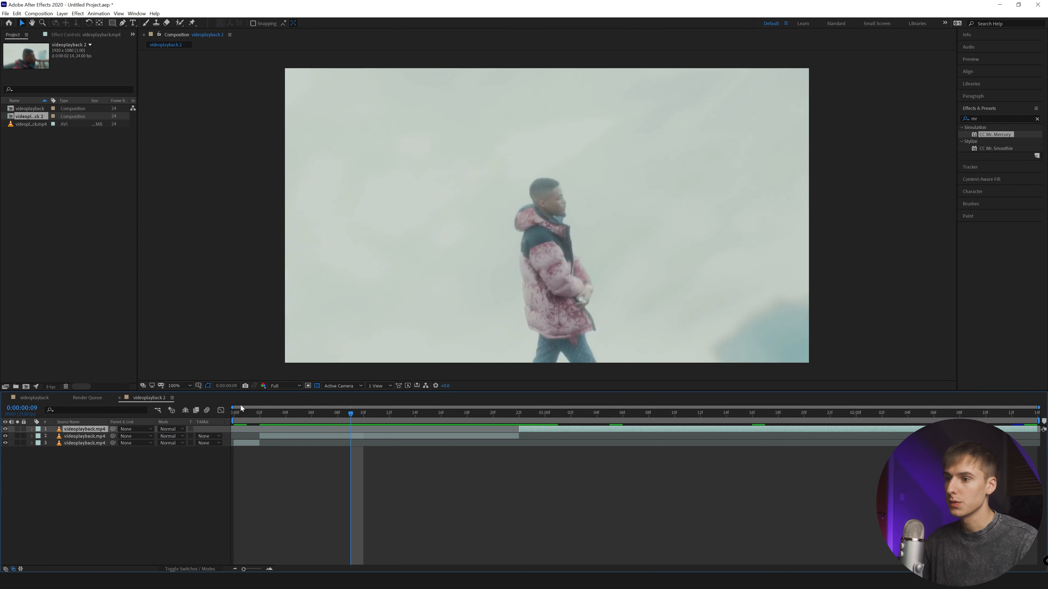
key(alt+w)
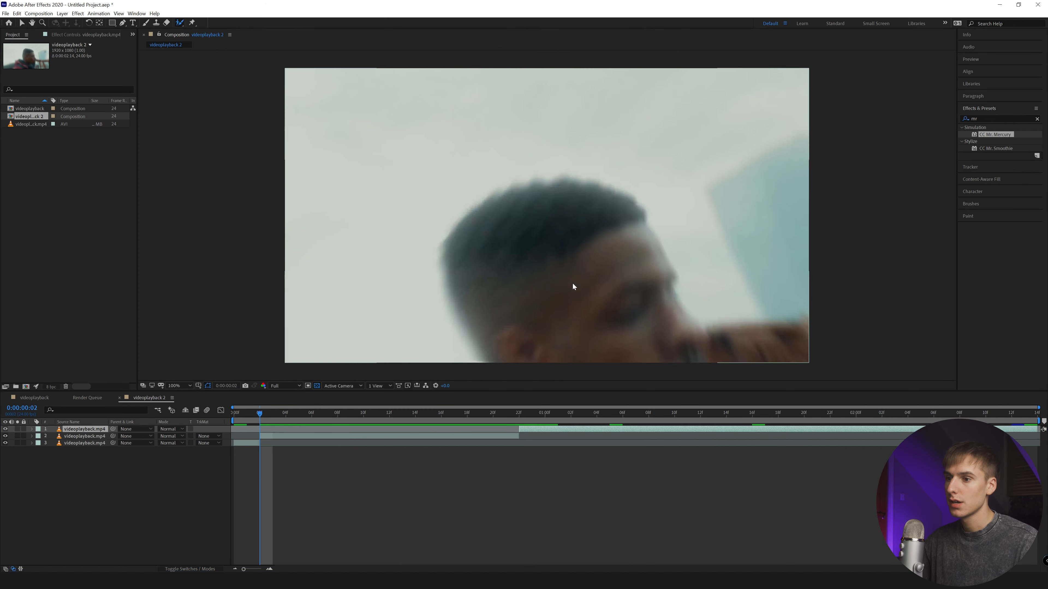
click(273, 438)
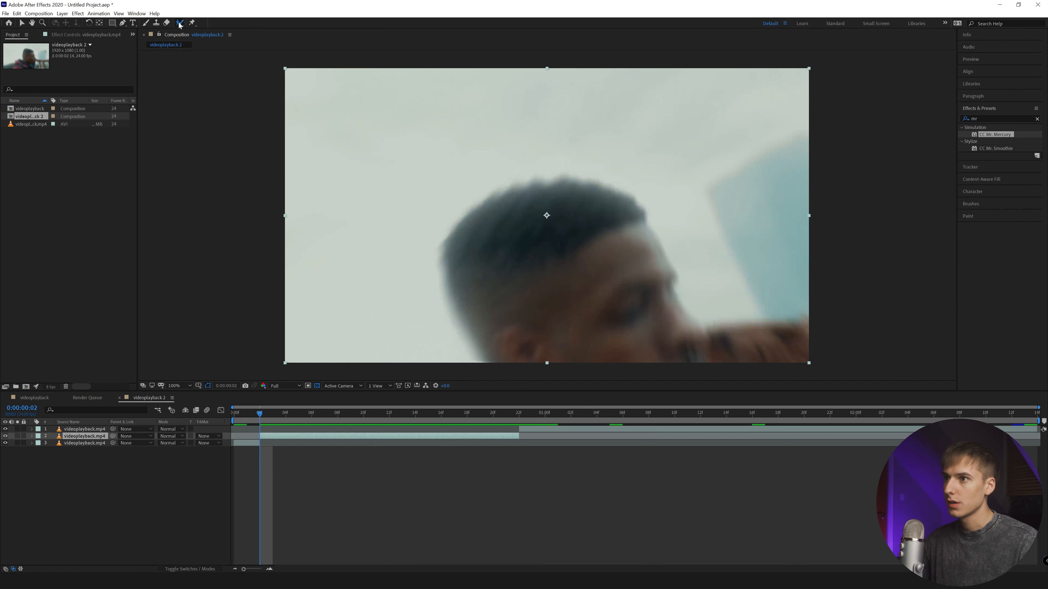
double_click(577, 264)
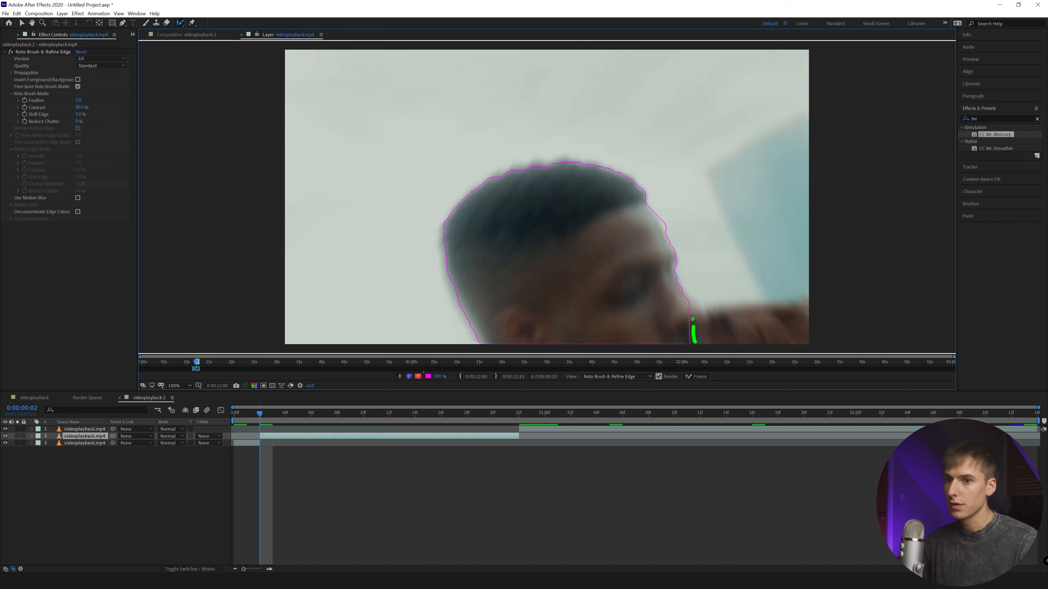
Correct the man's Roto Brush selection frame by frame, freeze it, and return to the composition.
click(985, 61)
click(1009, 71)
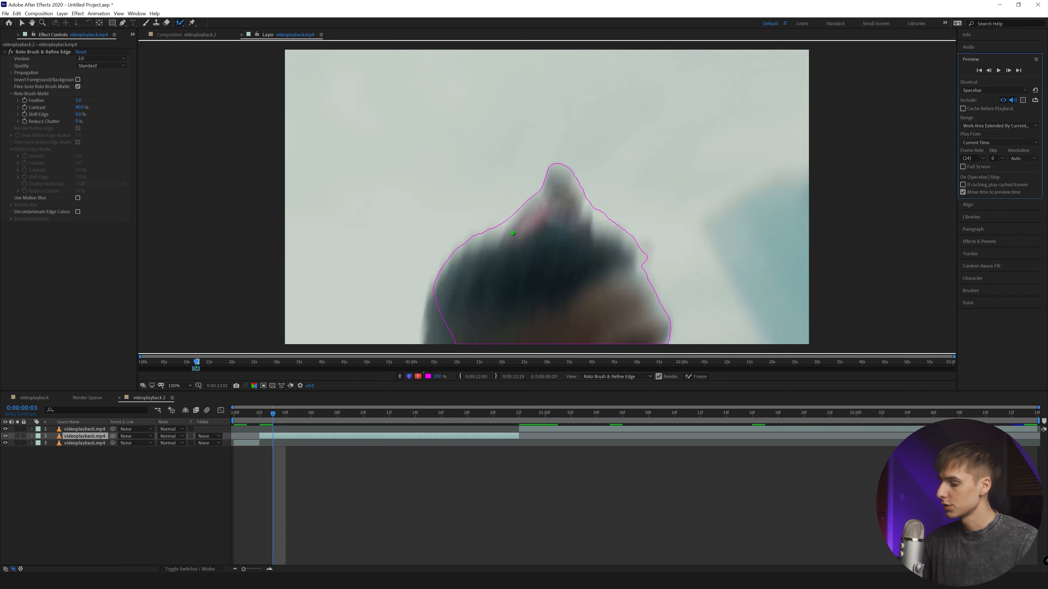
drag(479, 239, 479, 238)
click(697, 376)
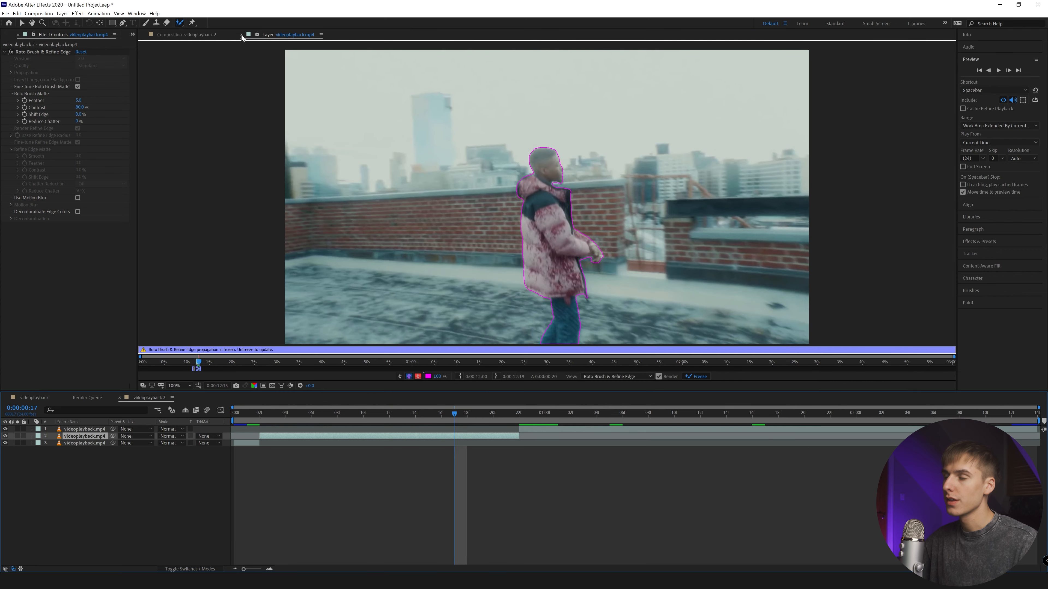
click(241, 36)
Set the Roto Brush matte's Feather to 7.5 and Shift Edge to -75%.
drag(351, 414, 406, 417)
click(77, 100)
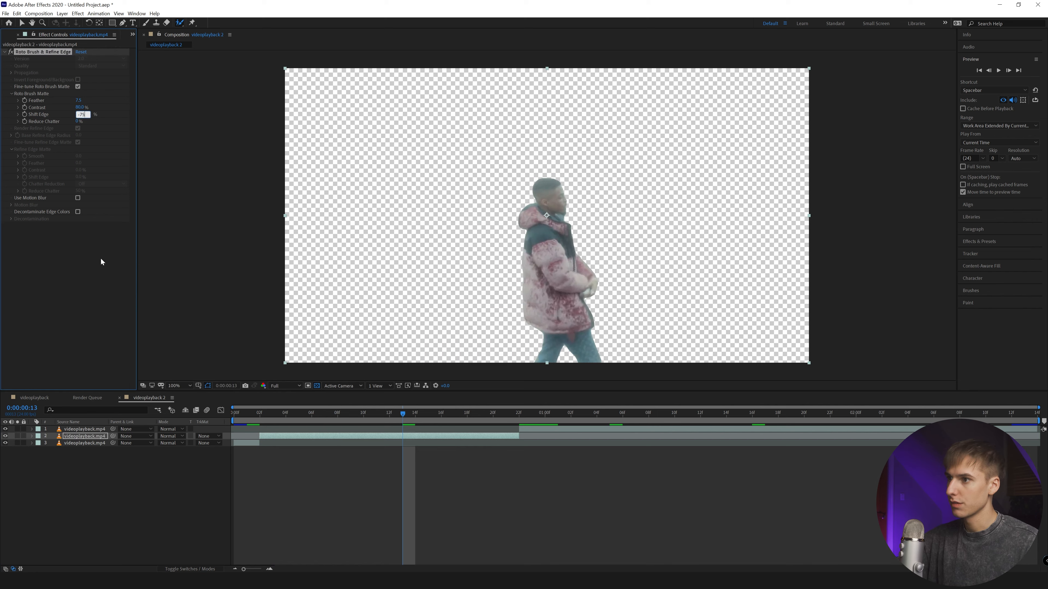
click(345, 435)
Duplicate the rotoscoped layer and remove Roto Brush & Refine Edge from the lower copy.
key(ctrl+d)
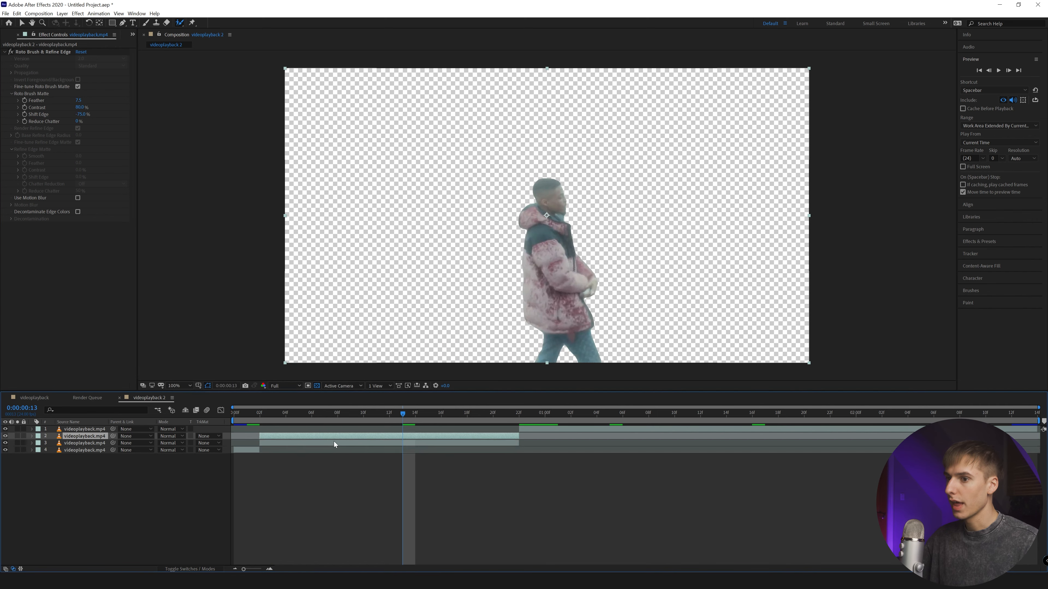
click(334, 441)
click(41, 53)
key(Delete)
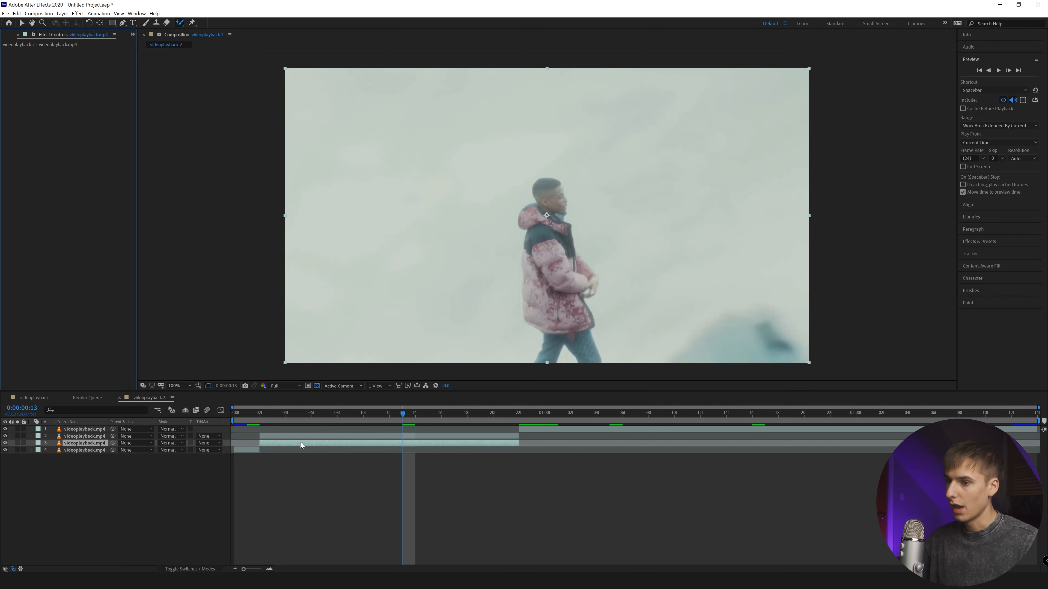
Duplicate the effect-free layer and apply CC Mr. Mercury to the upper copy, directly below the cut-out man.
key(ctrl+d)
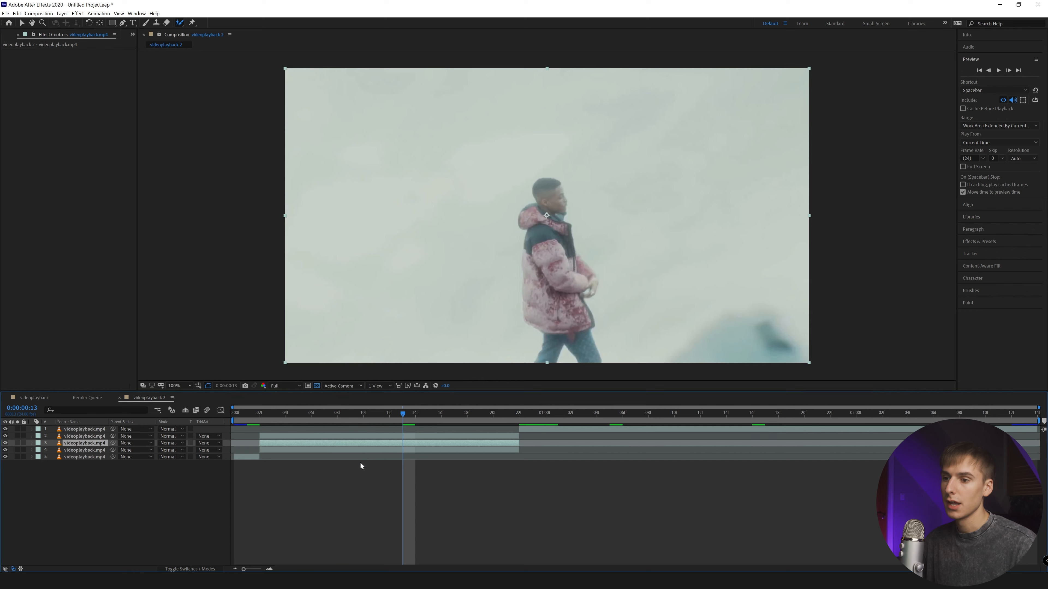
click(349, 450)
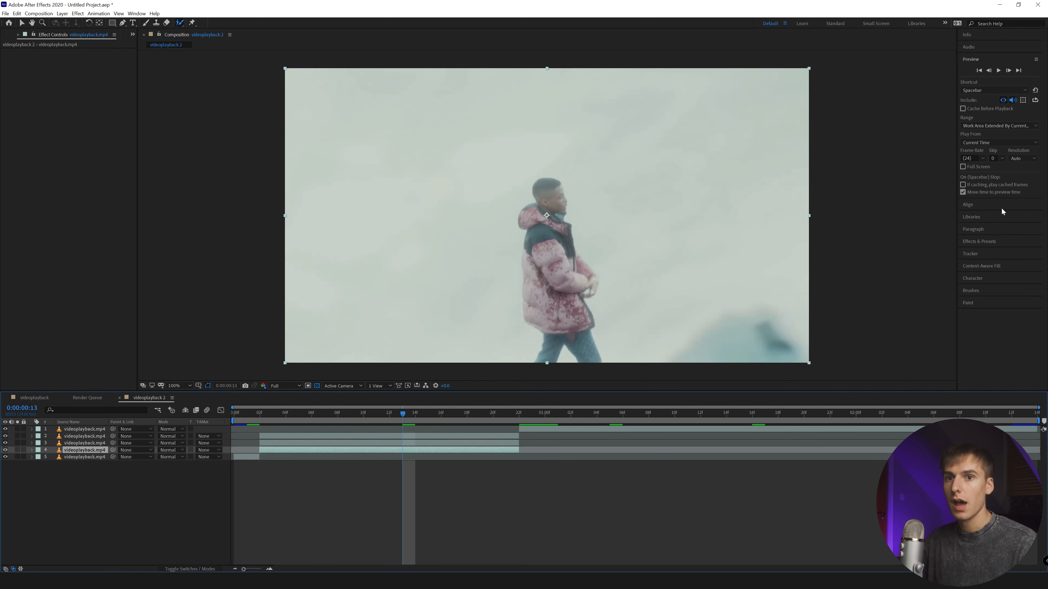
click(988, 241)
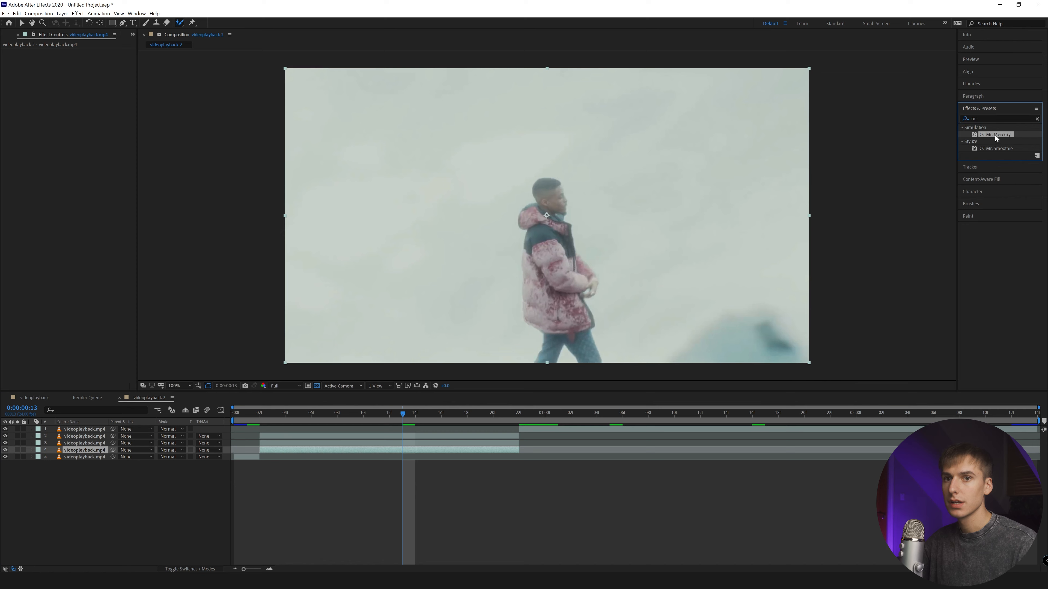
drag(993, 137, 252, 428)
key(space)
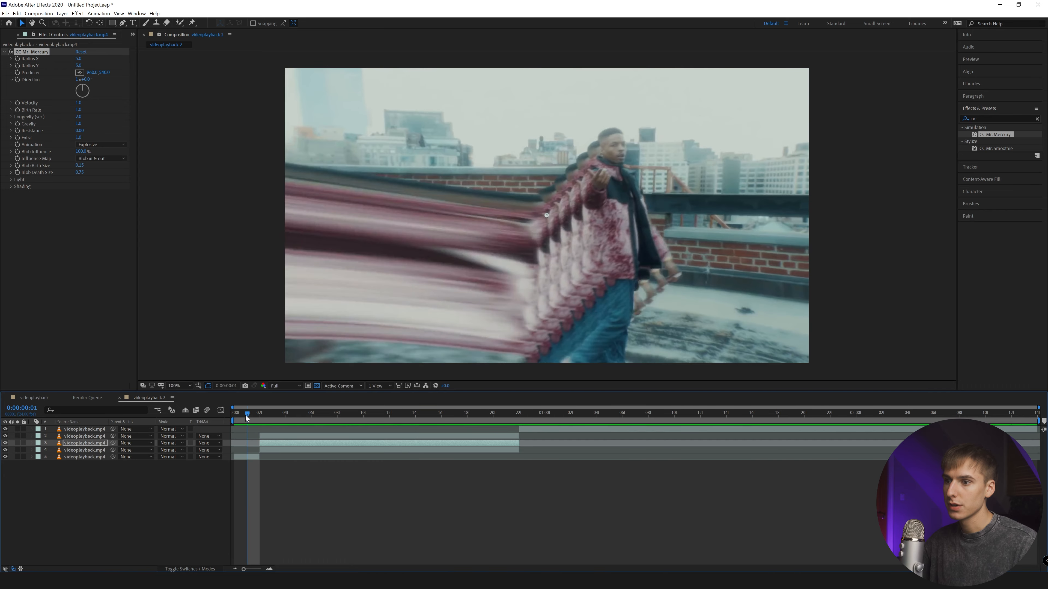
drag(245, 416, 506, 423)
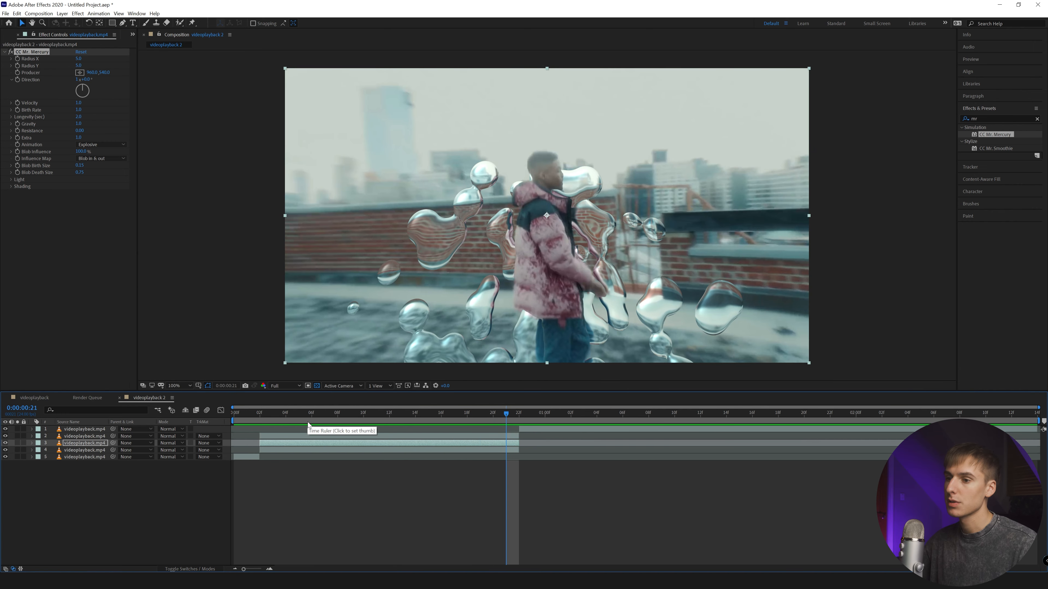
drag(303, 420, 460, 422)
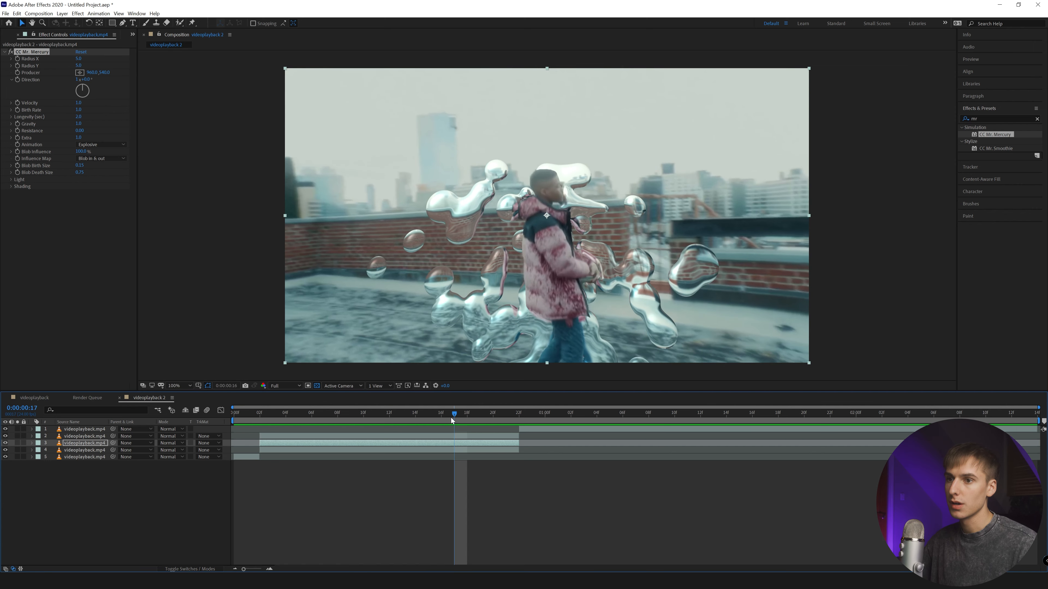
drag(453, 418, 429, 419)
Set the CC Mr. Mercury animation to Twirly and preview it from 0:00:00:02.
drag(255, 413, 364, 414)
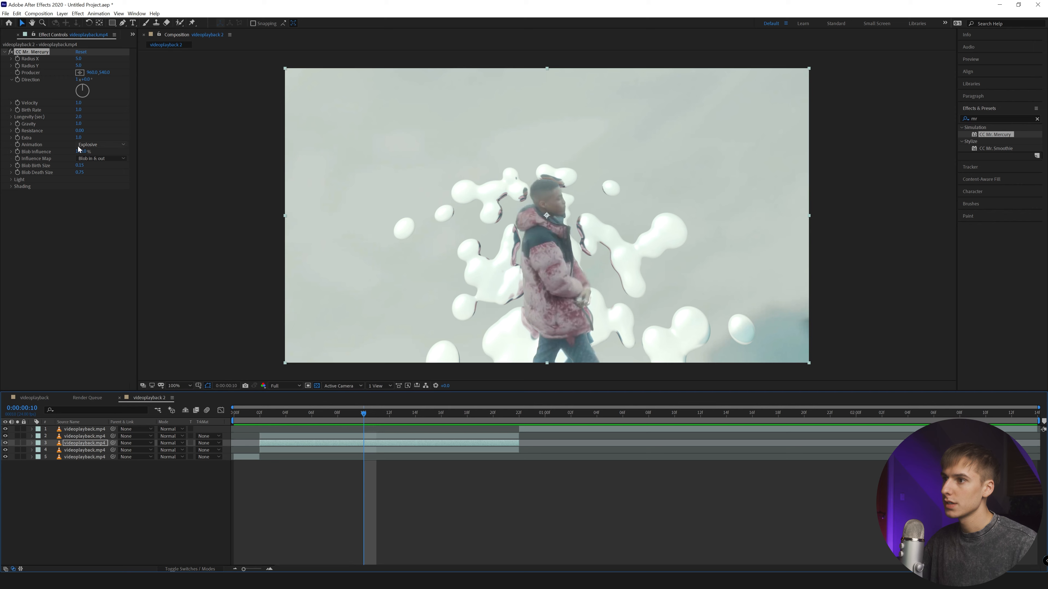
click(18, 145)
click(94, 146)
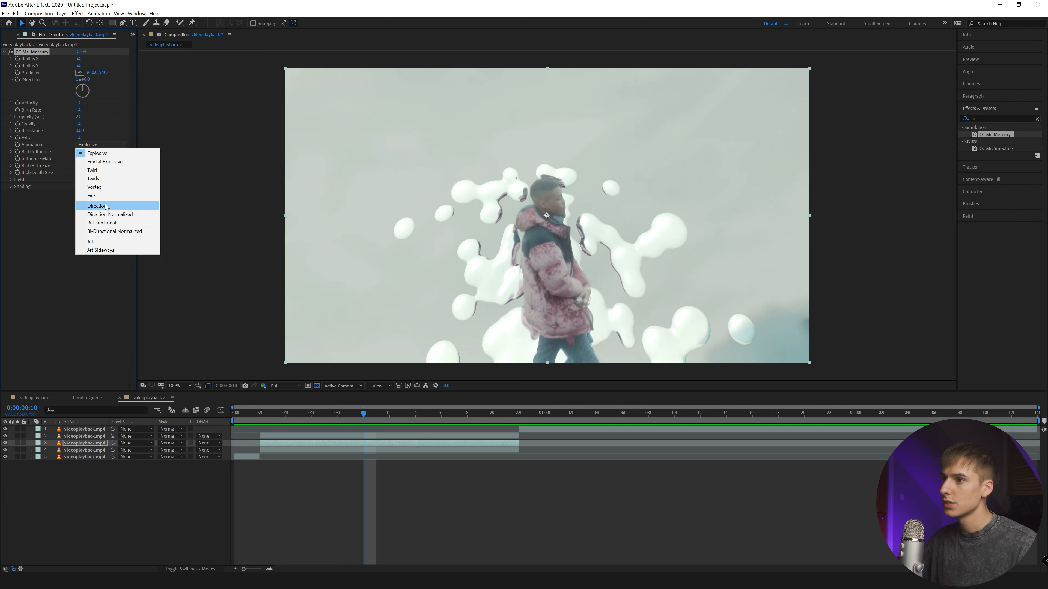
click(99, 187)
click(260, 414)
key(space)
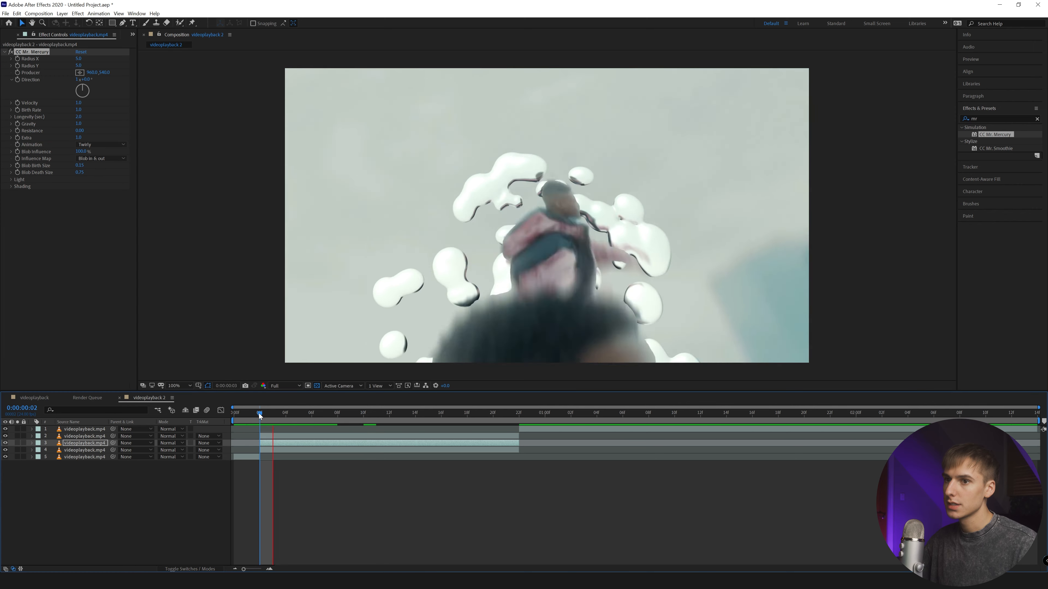
Try lower and negative Gravity values for the Mercury blobs, and set Gravity to 0.0.
drag(260, 415, 441, 424)
drag(78, 123, 54, 130)
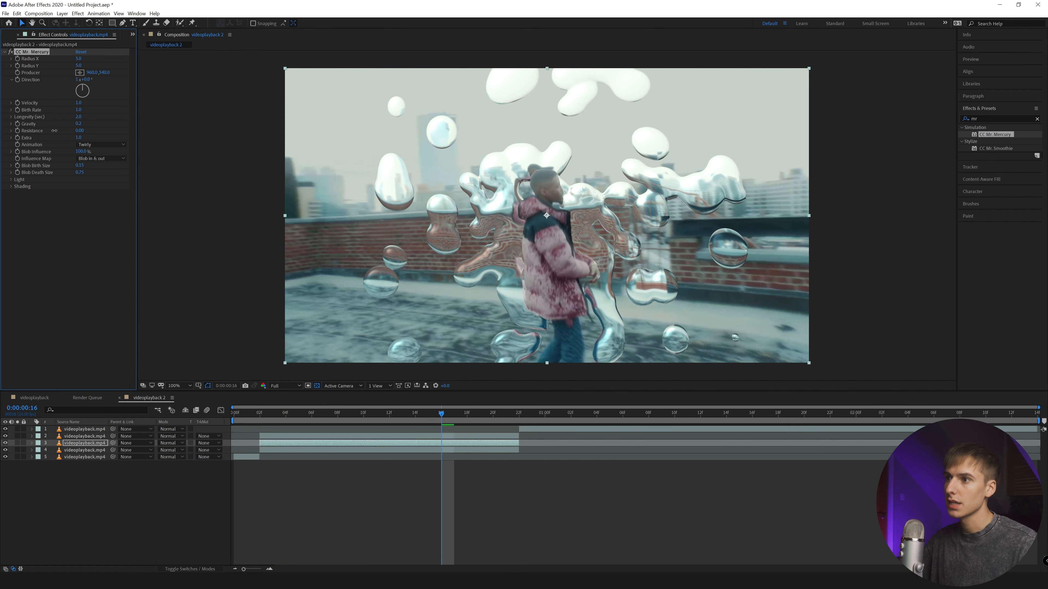
drag(79, 124, 18, 131)
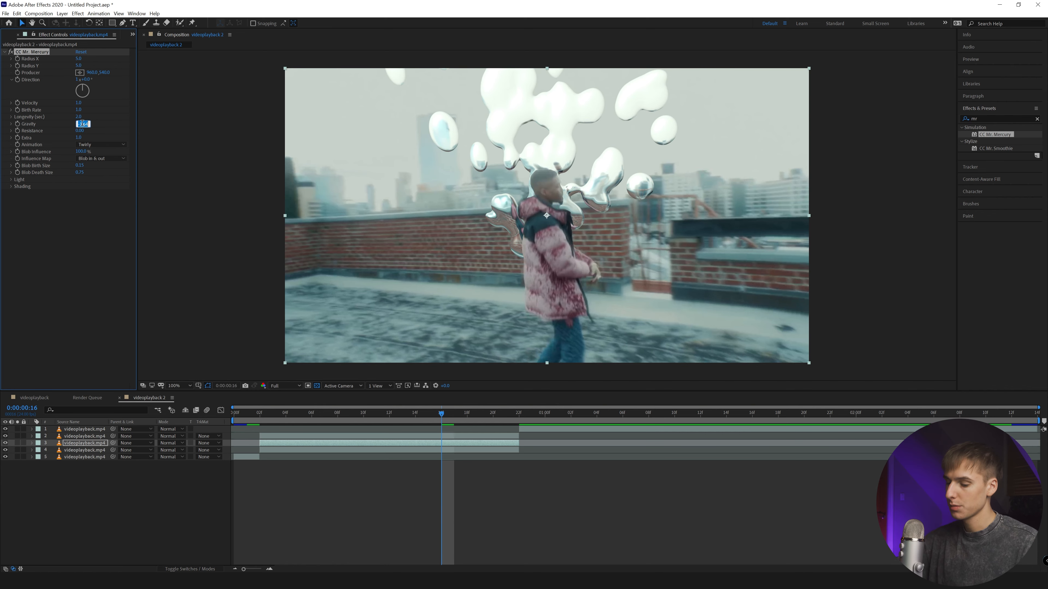
Set the CC Mr. Mercury Velocity to 1.5 and play back the result.
drag(262, 414, 363, 417)
drag(78, 103, 94, 104)
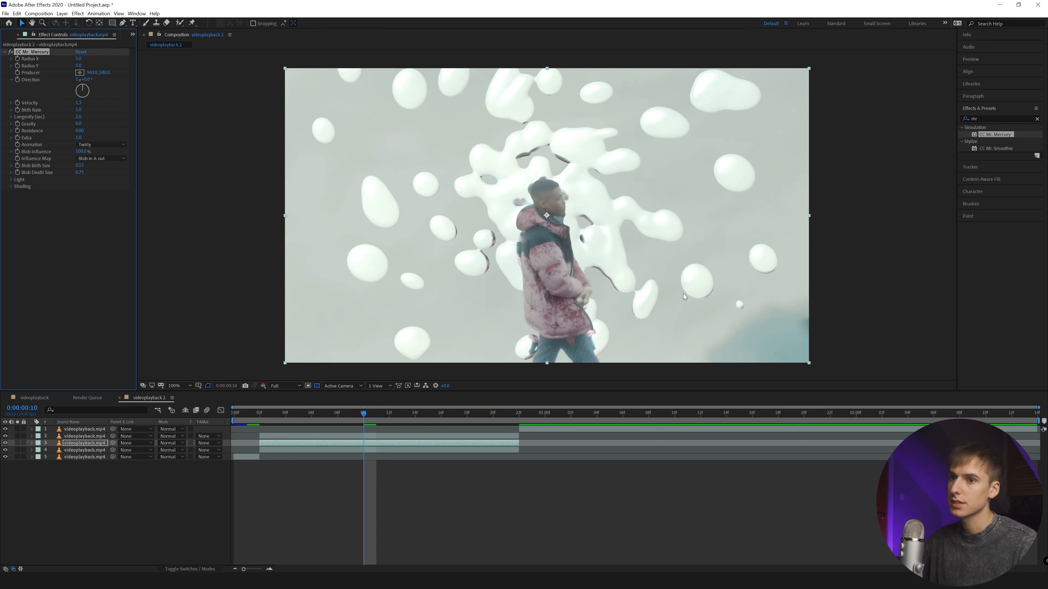
drag(323, 417, 428, 414)
click(80, 103)
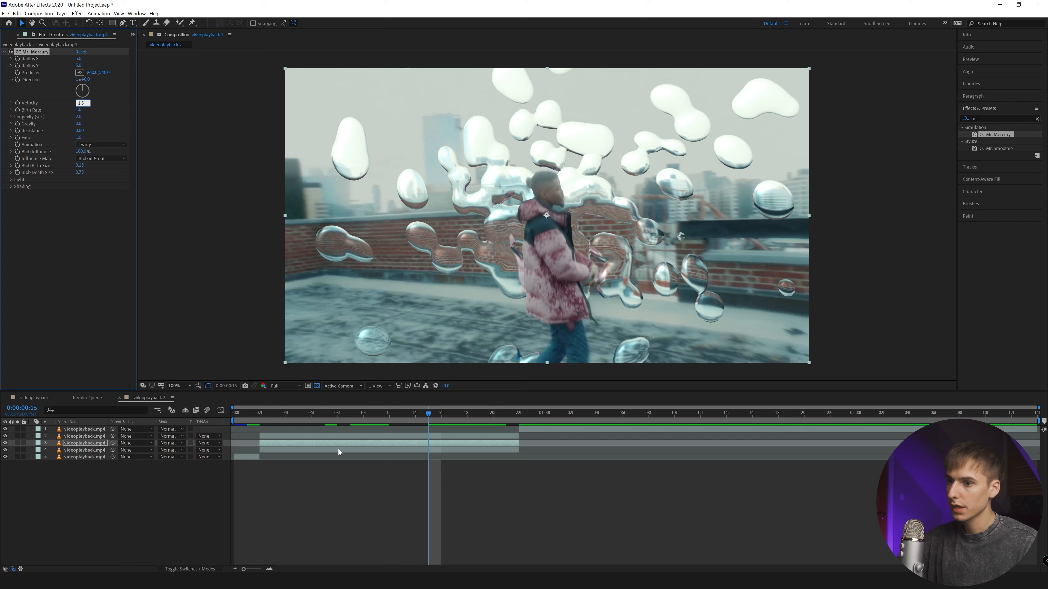
click(324, 483)
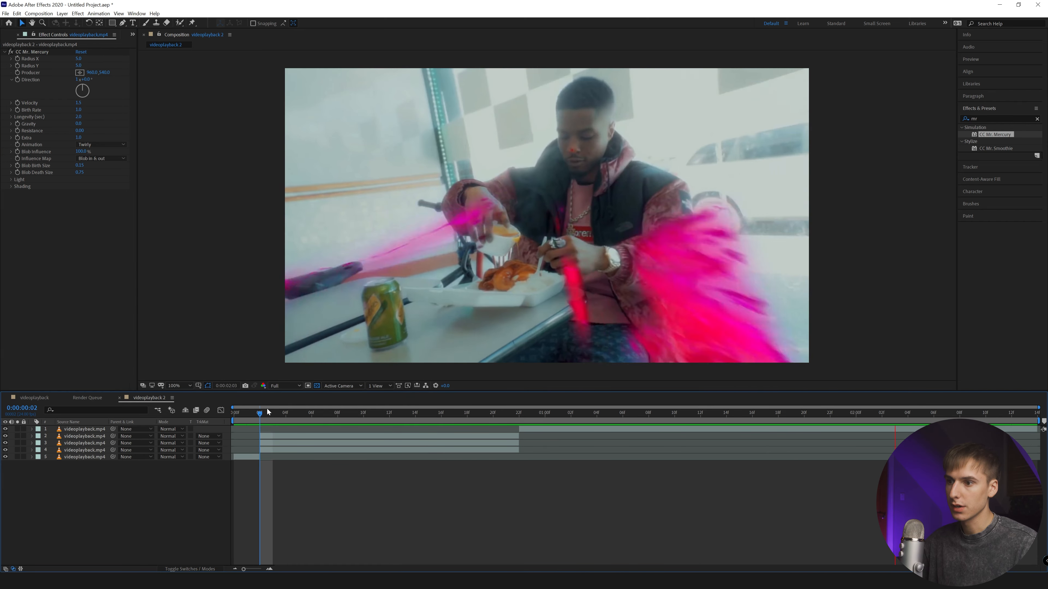
Try higher Birth Rate values for the Mercury blobs at different frames and undo the last change.
drag(268, 412, 413, 409)
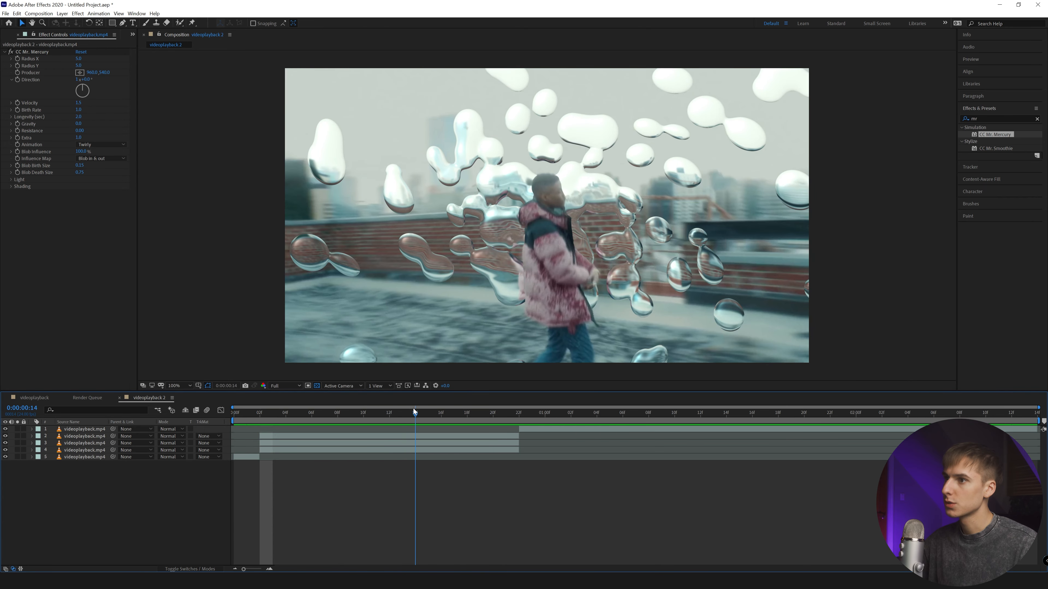
drag(76, 110, 218, 107)
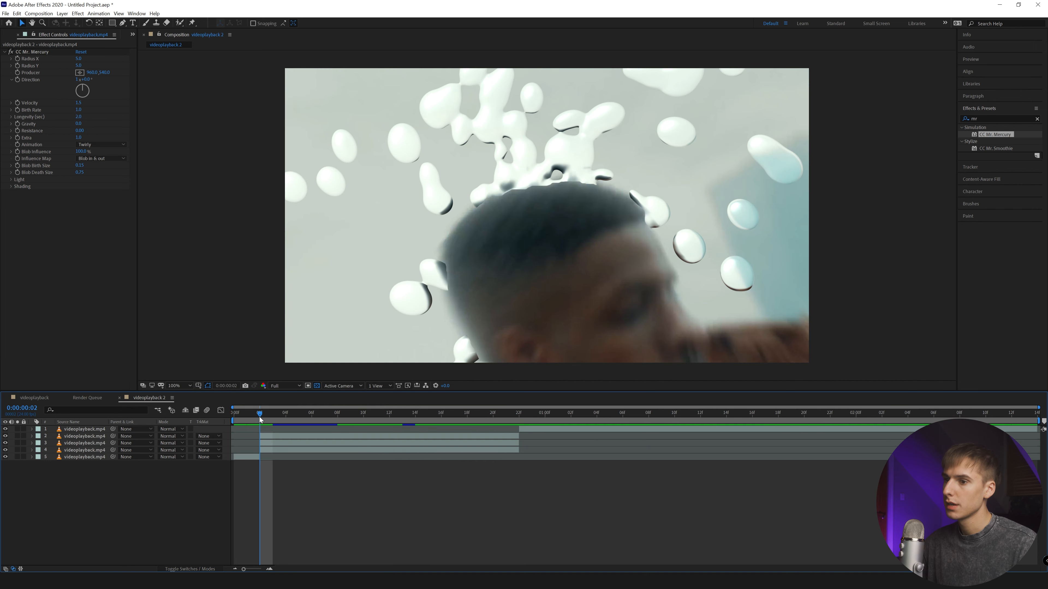
key(space)
key(space)
drag(270, 418, 507, 431)
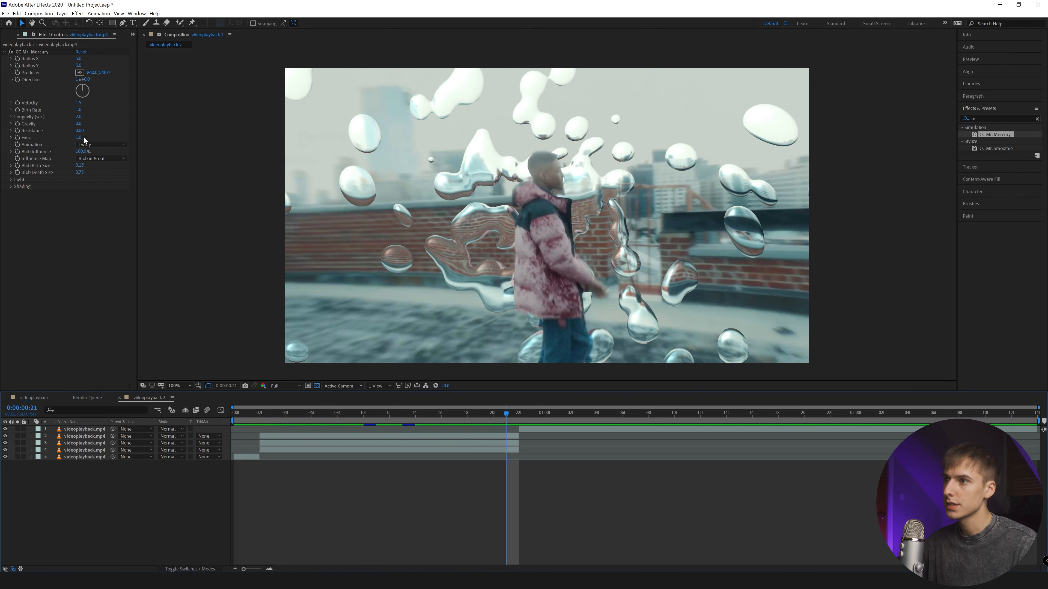
drag(77, 110, 383, 117)
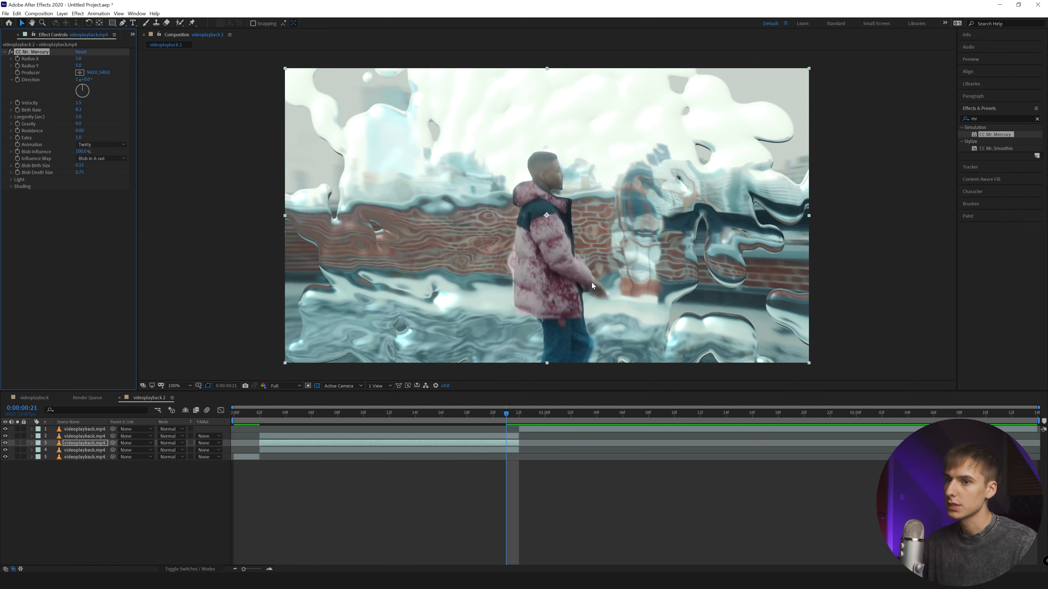
click(232, 468)
key(ctrl+z)
Keyframe the CC Mr. Mercury Birth Rate from 1.0 at 0:00:00:02 to 164.4 at 0:00:00:21.
click(262, 416)
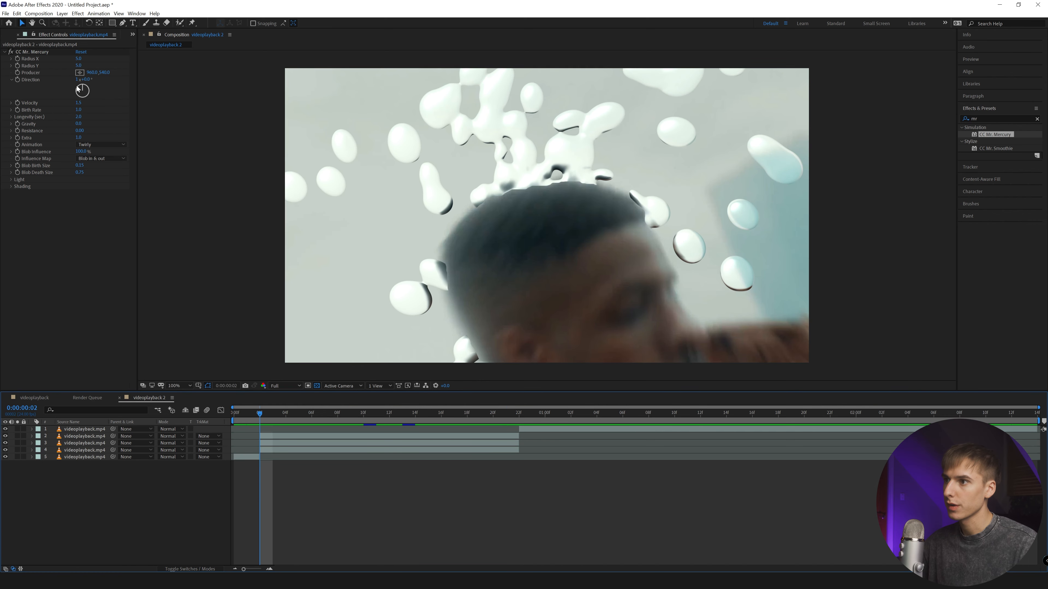
click(17, 110)
drag(505, 416, 506, 418)
drag(78, 110, 367, 114)
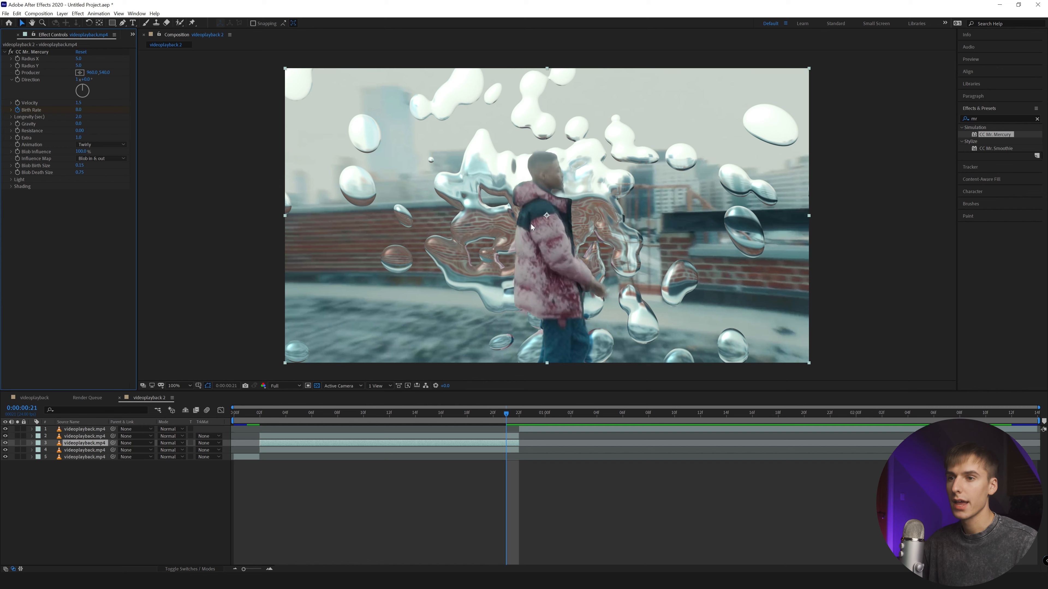
drag(306, 107, 867, 122)
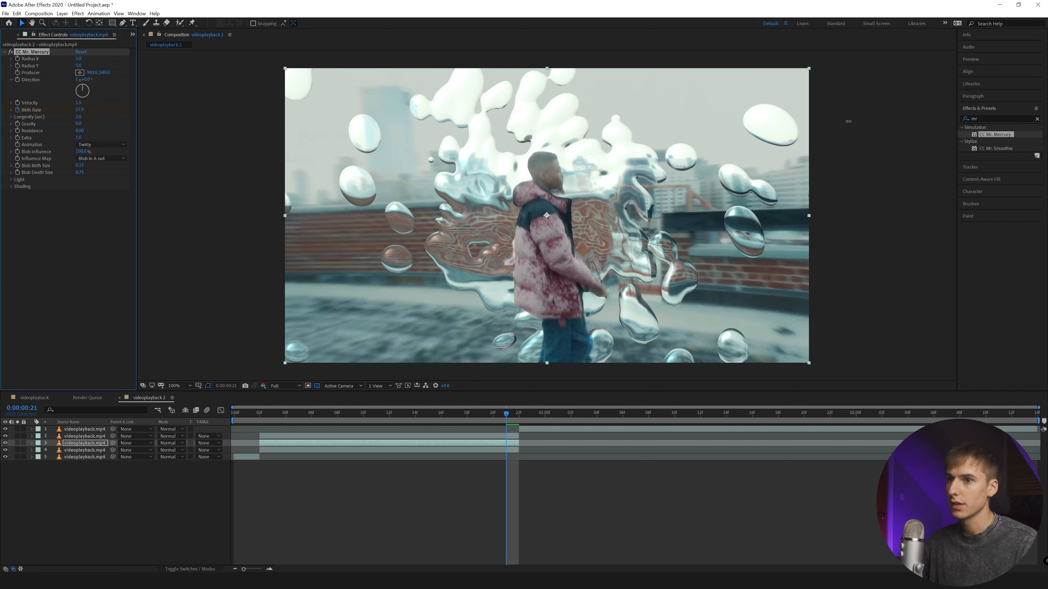
drag(79, 110, 239, 139)
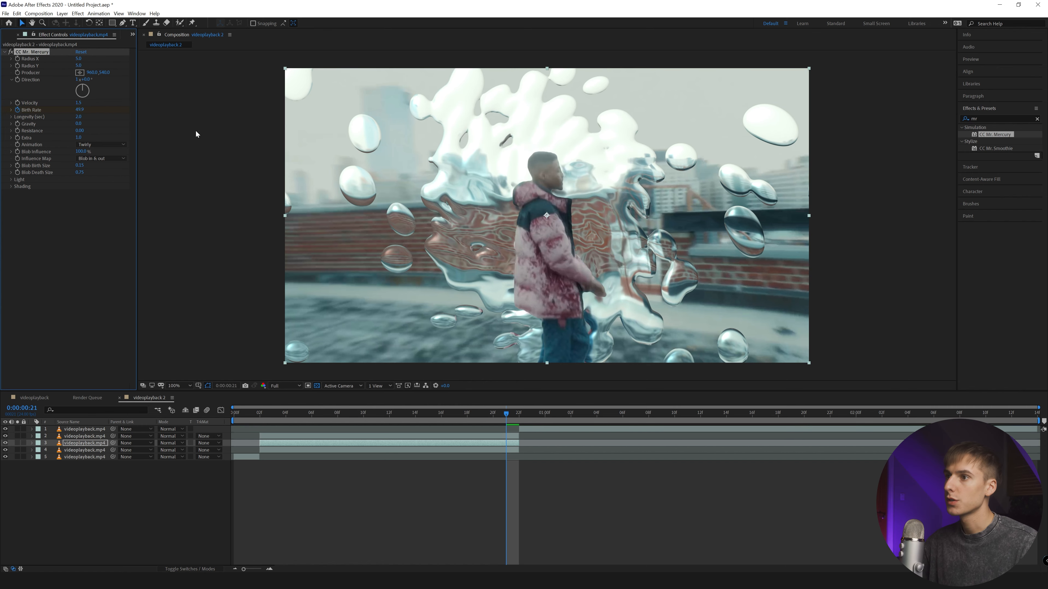
drag(844, 123, 800, 126)
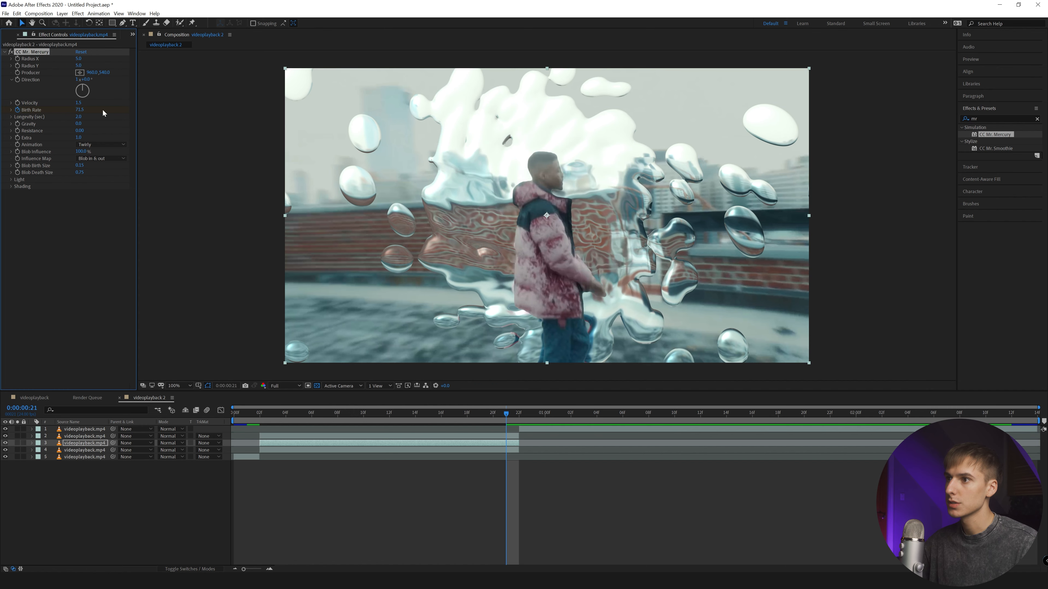
drag(78, 110, 850, 110)
drag(568, 108, 1046, 113)
drag(81, 110, 784, 110)
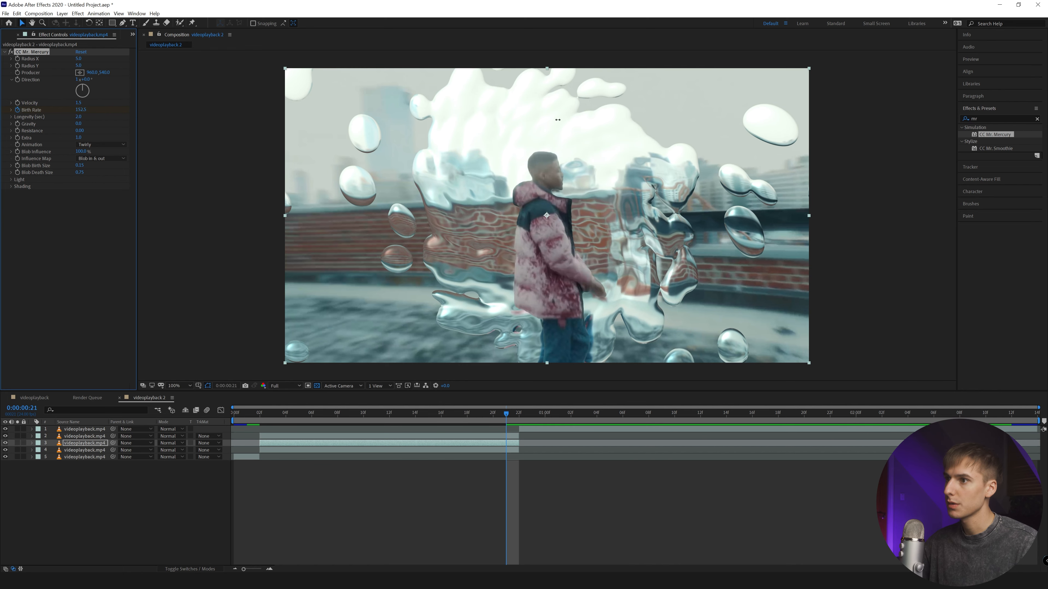
drag(557, 120, 565, 120)
drag(104, 107, 554, 111)
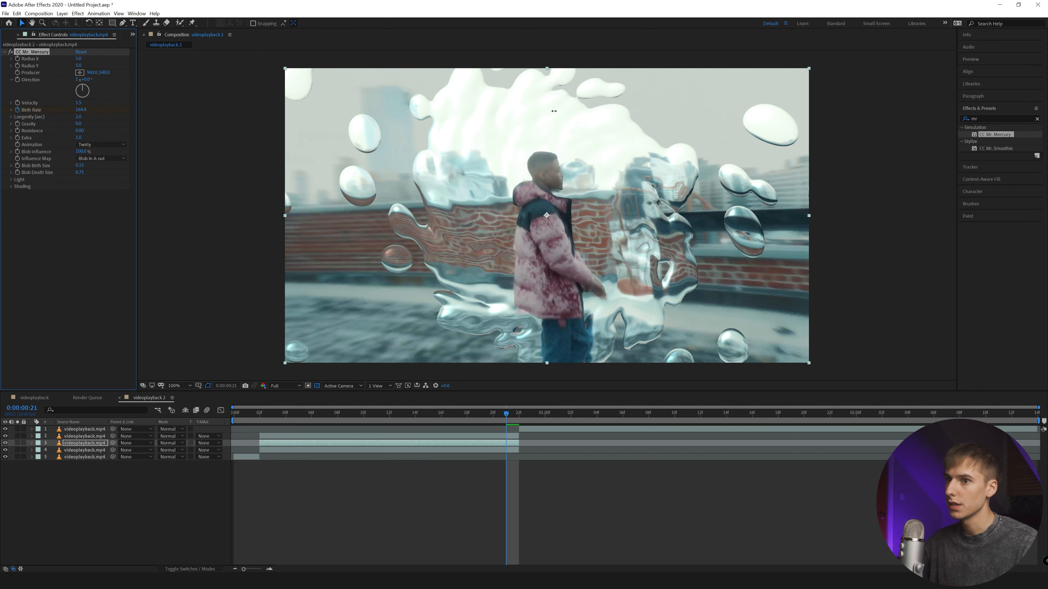
Preview the Birth Rate animation from the start of the composition and test the Blob Influence setting.
click(259, 421)
key(space)
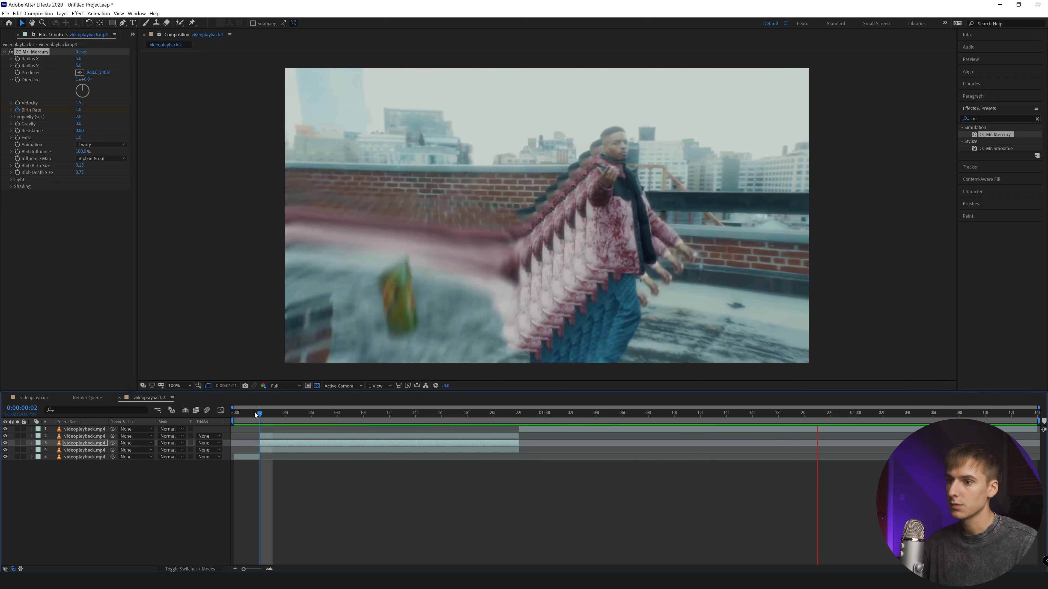
drag(255, 412, 364, 412)
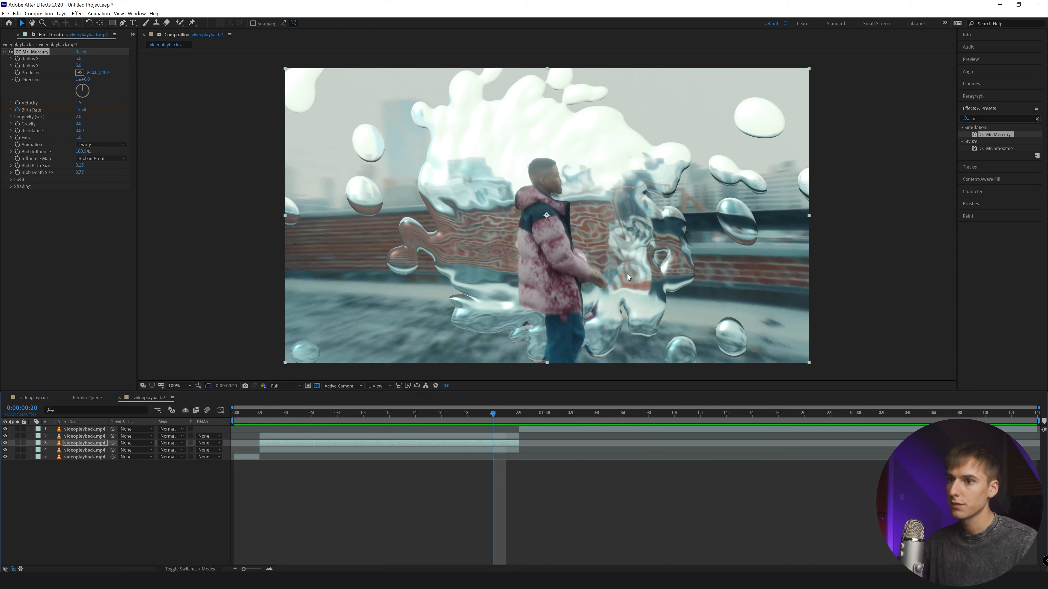
drag(444, 422, 236, 426)
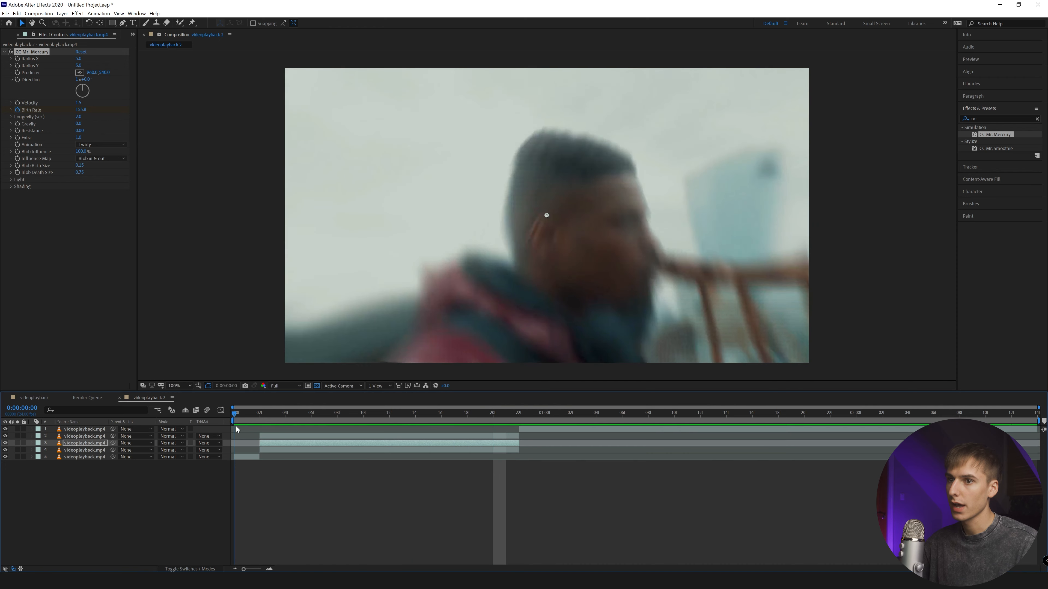
key(space)
key(space)
drag(430, 418, 299, 419)
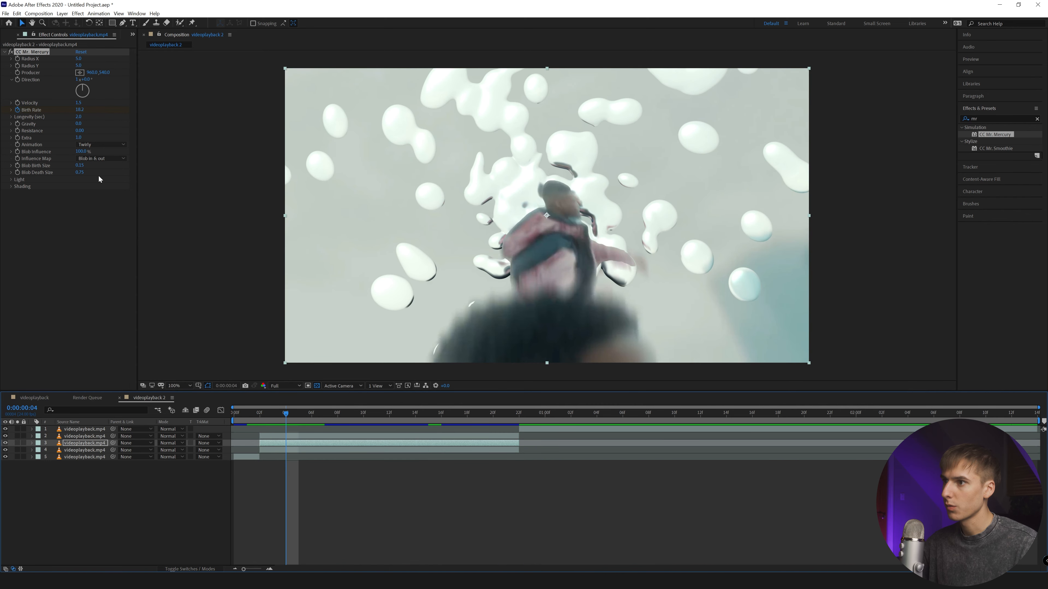
drag(86, 152, 57, 157)
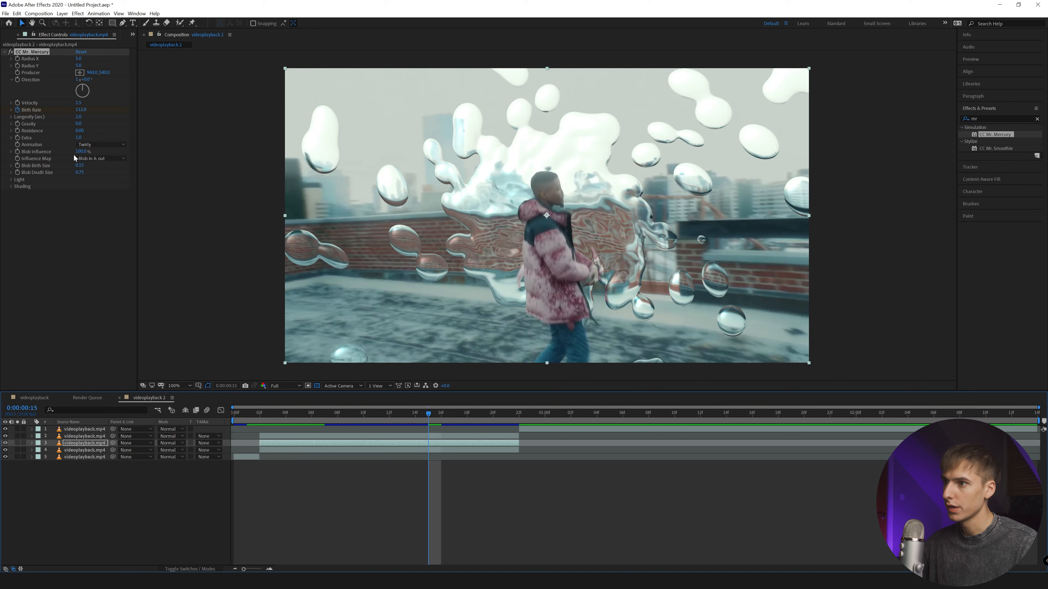
drag(85, 152, 85, 153)
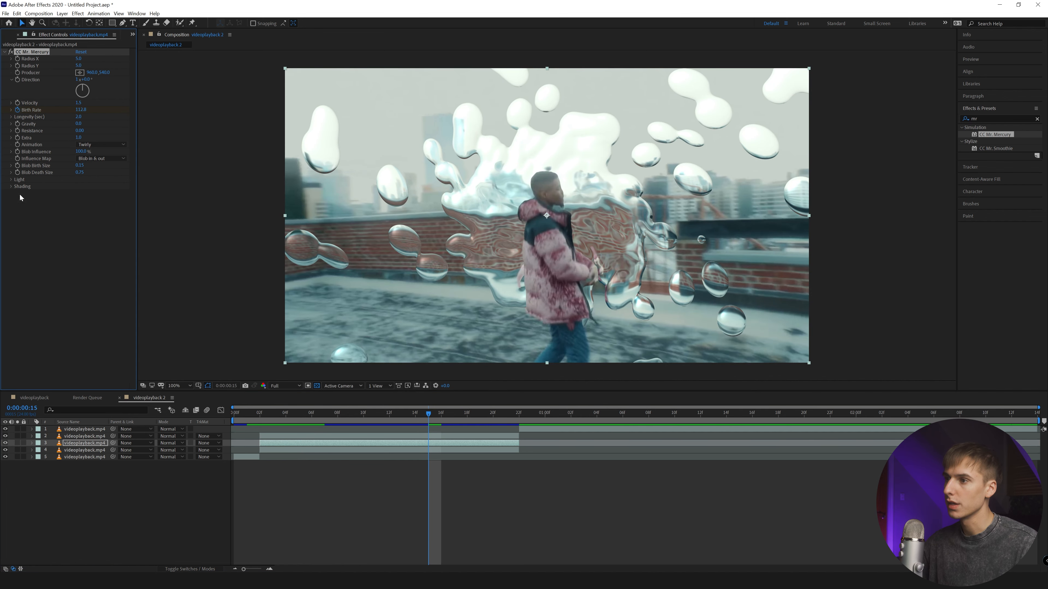
Set the CC Mr. Mercury Light Color to cyan 00DEFF.
click(11, 180)
drag(261, 417, 441, 415)
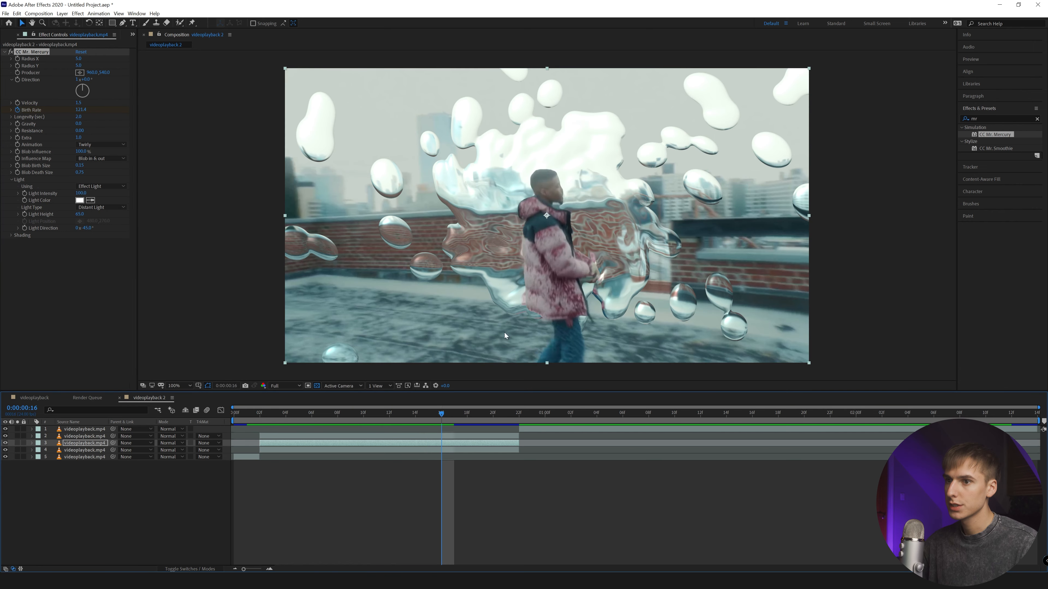
click(79, 200)
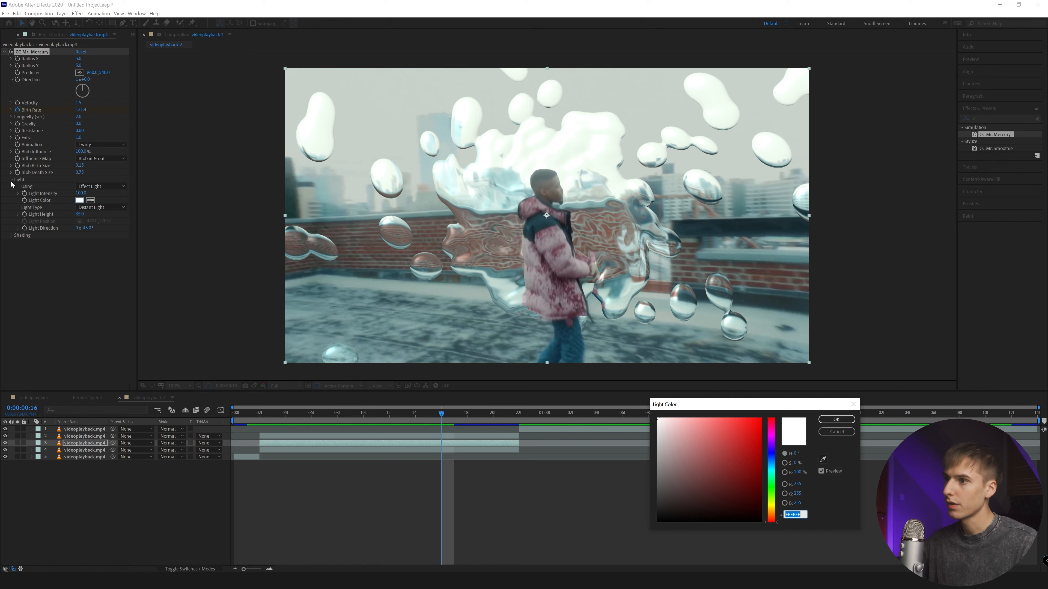
click(772, 466)
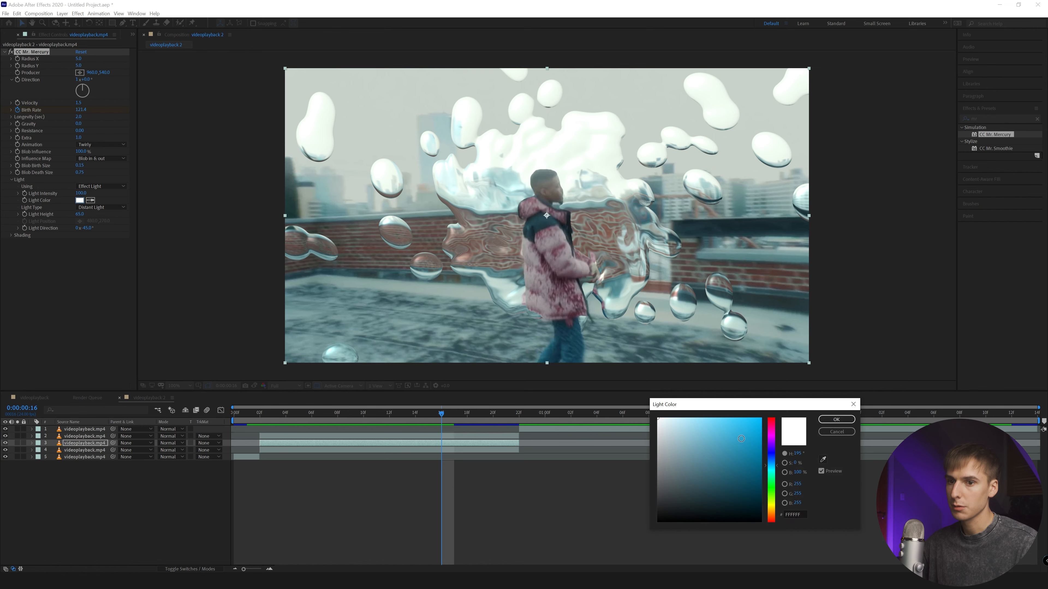
drag(741, 439, 804, 400)
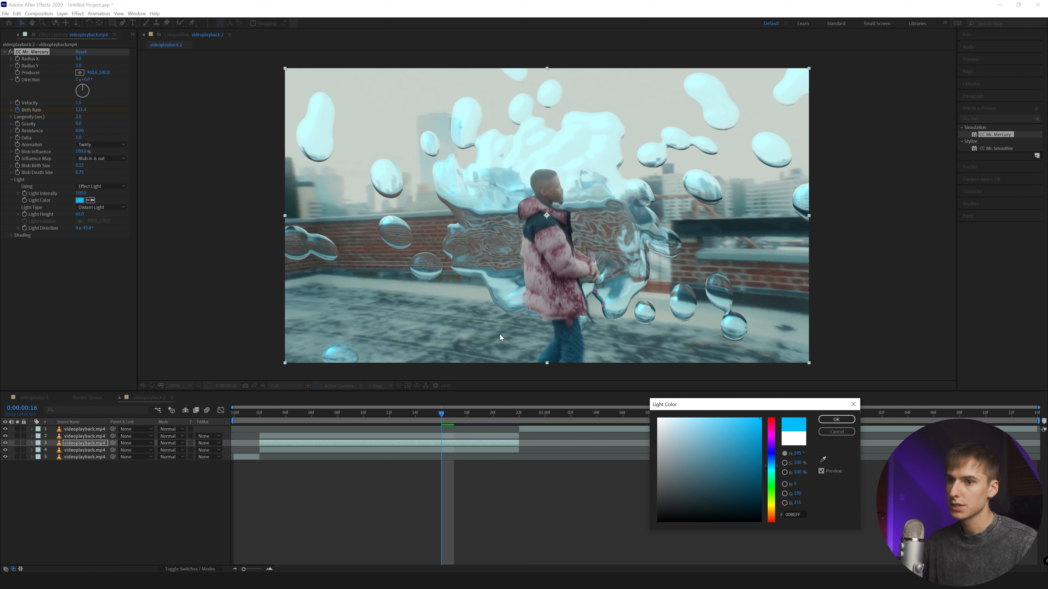
click(777, 465)
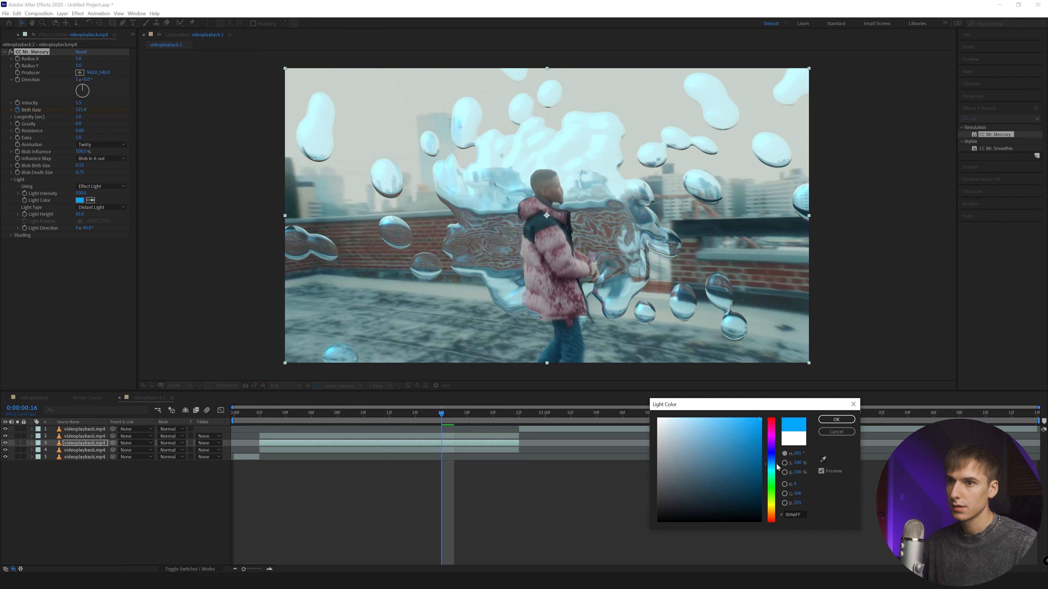
drag(776, 466, 776, 468)
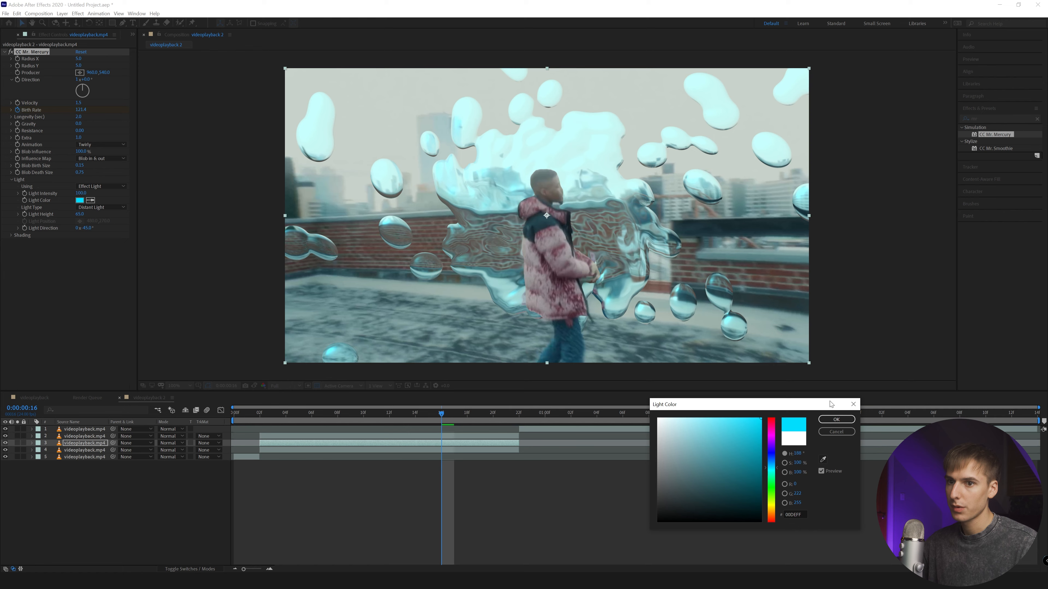
click(836, 420)
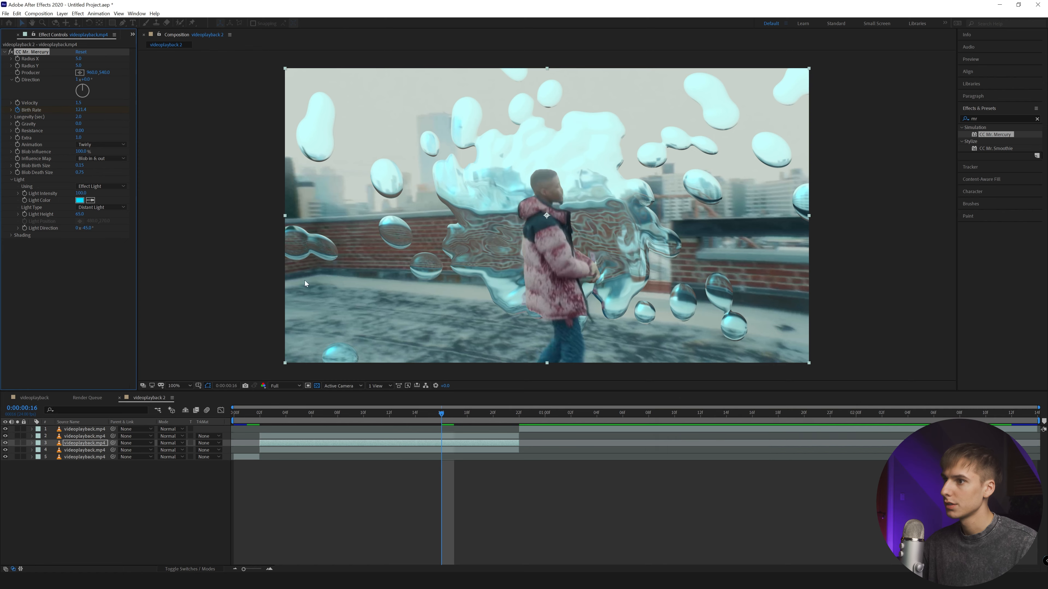
Raise the Mercury shading's Diffuse, adjust its Roughness, set Metal to 0.0 and lower the Light Intensity.
click(11, 236)
mouse_move(78, 249)
mouse_down()
mouse_move(105, 249)
mouse_move(86, 249)
mouse_up()
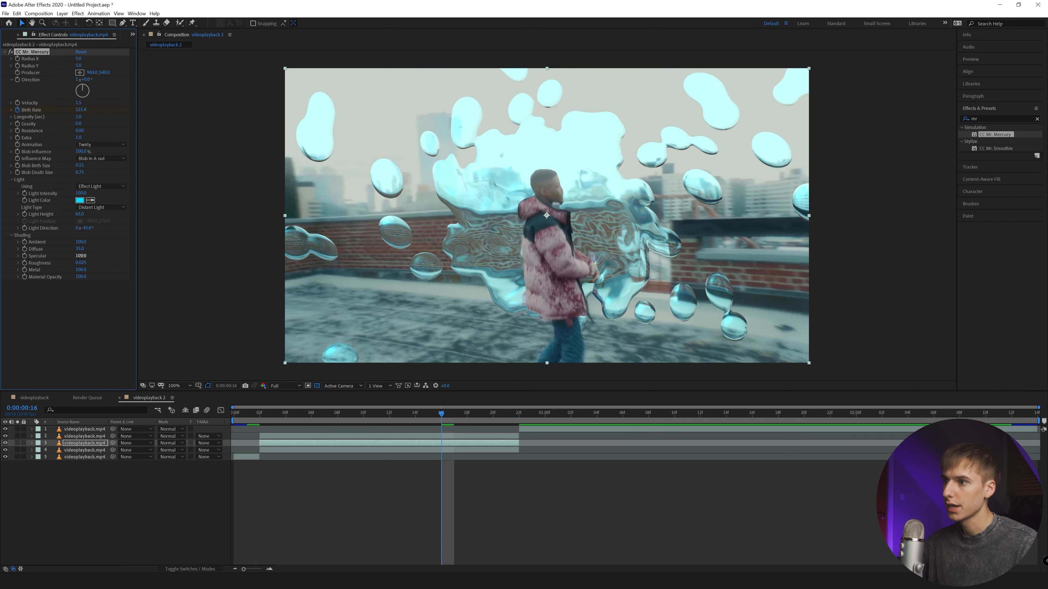
drag(85, 262, 103, 260)
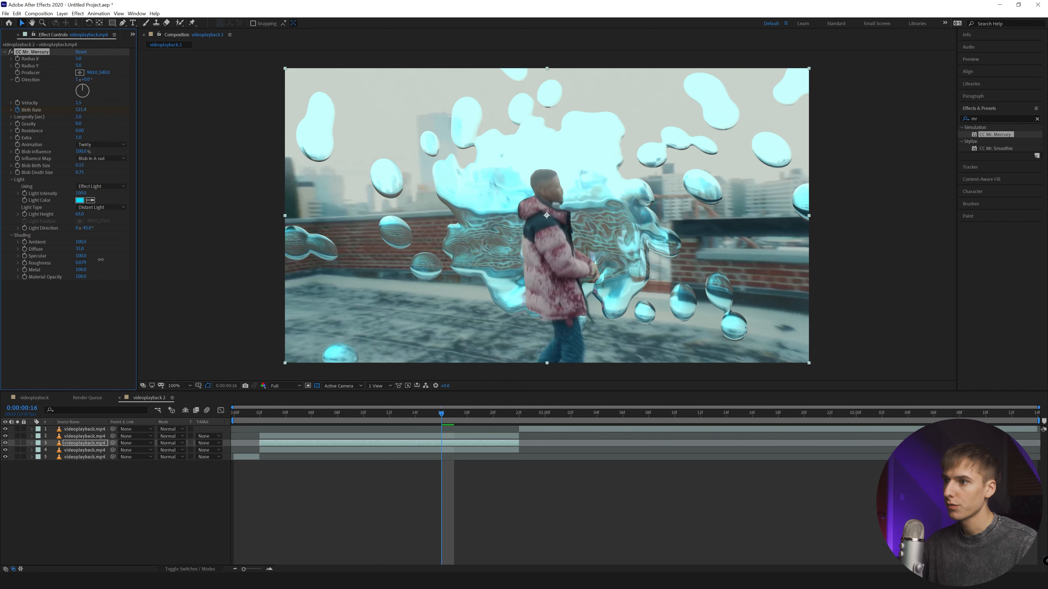
drag(103, 260, 101, 260)
drag(81, 270, 28, 275)
mouse_move(81, 193)
mouse_down()
mouse_move(47, 197)
mouse_move(66, 197)
mouse_up()
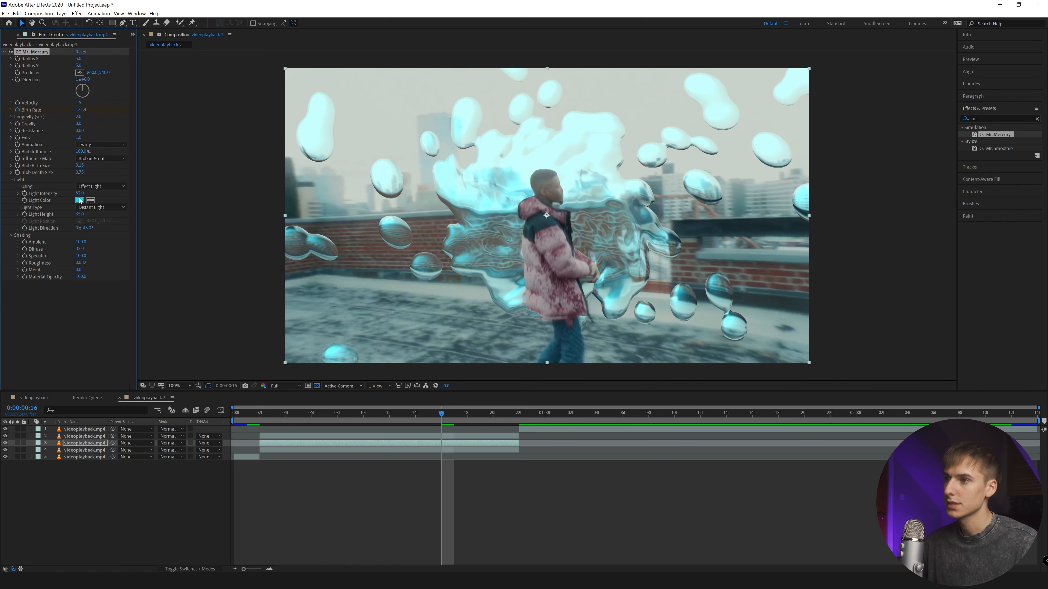
mouse_move(437, 415)
mouse_down()
mouse_move(421, 415)
mouse_move(484, 416)
mouse_move(442, 418)
mouse_up()
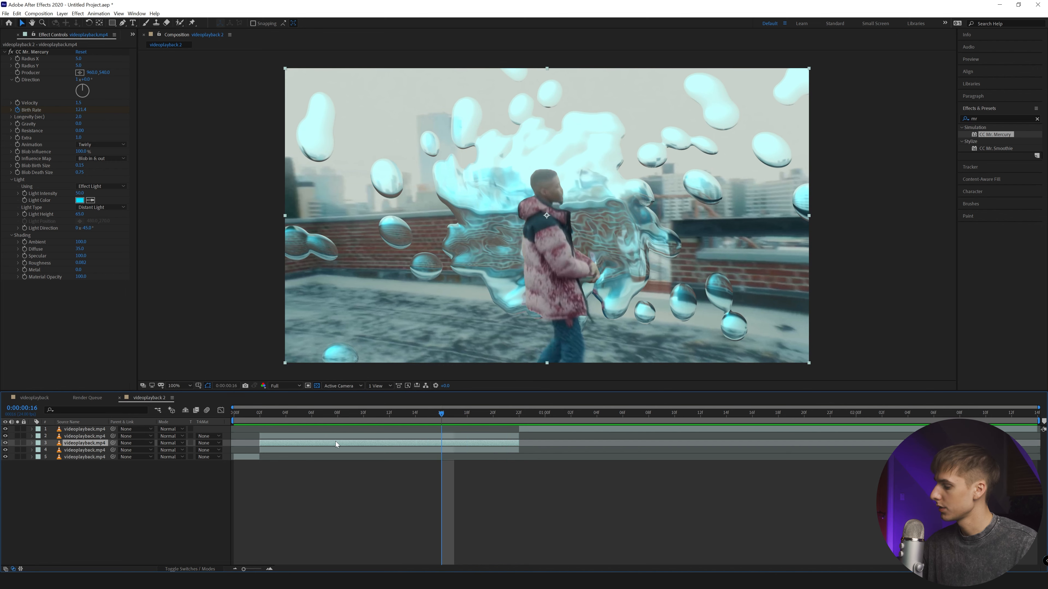
Go to the Mercury layer's first frame at 0:00:00:02 and expand its CC Mr. Mercury properties in an enlarged timeline.
key(i)
key(equal)
drag(309, 570, 285, 569)
mouse_move(274, 442)
mouse_down()
mouse_move(235, 443)
mouse_move(275, 443)
mouse_up()
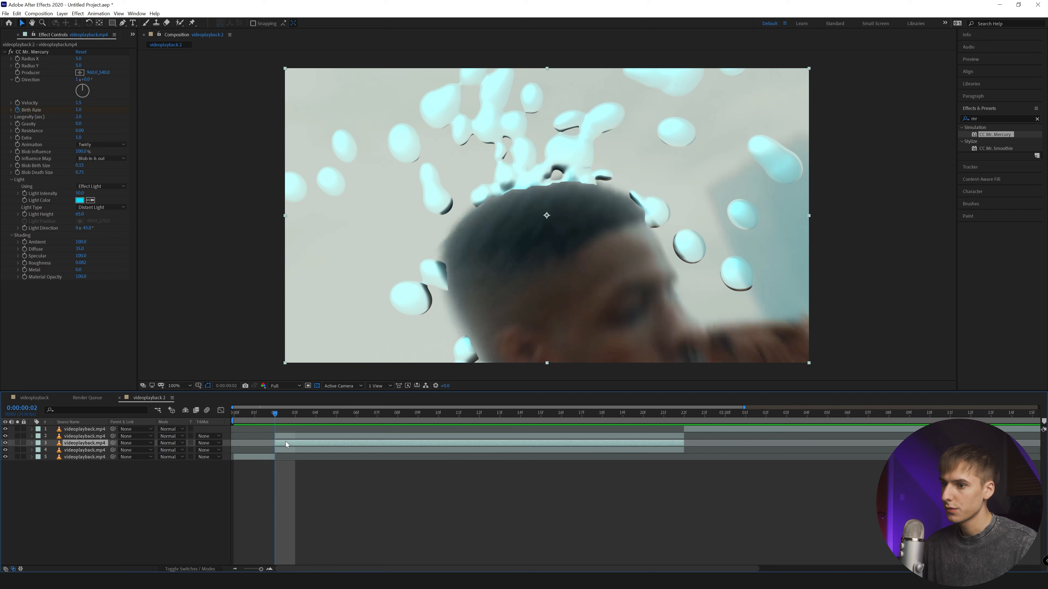
click(31, 444)
click(39, 450)
click(46, 458)
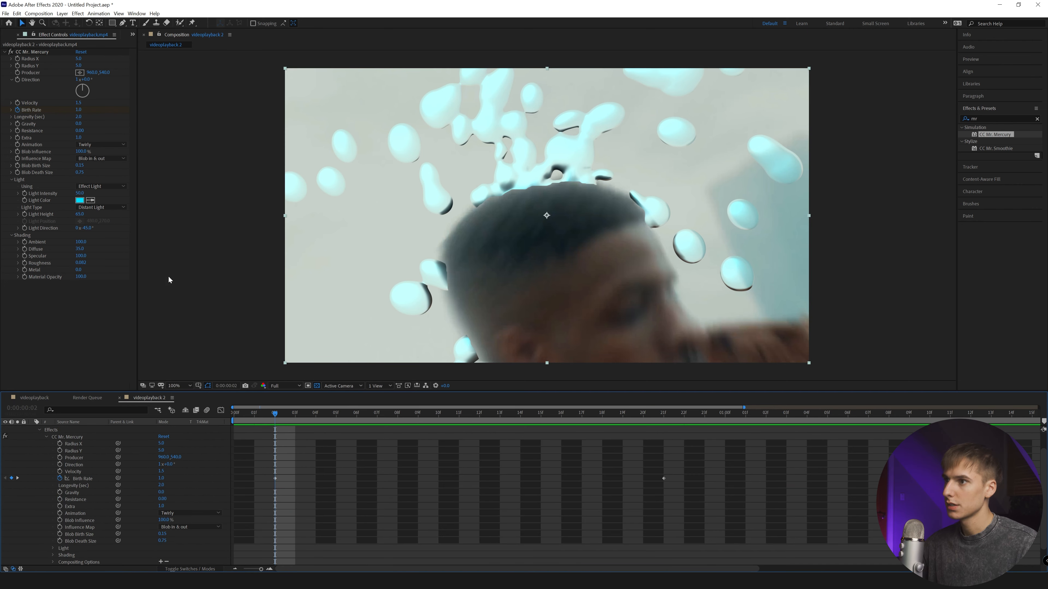
Keyframe Blob Influence at 100% on 0:00:00:02 and at 0% on 0:00:00:00.
click(18, 152)
key(Home)
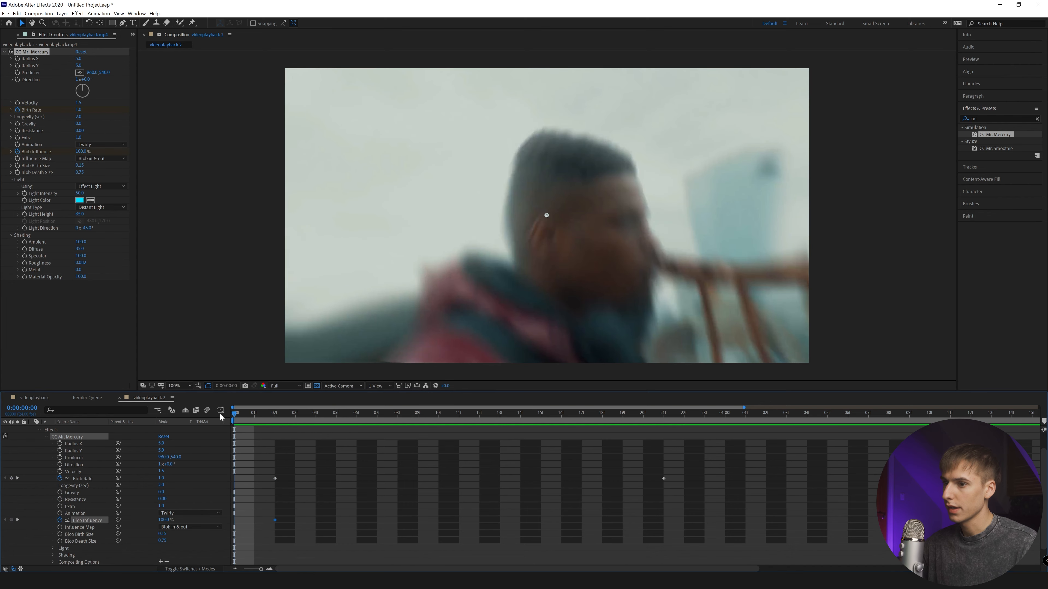
click(81, 152)
text(0)
key(Return)
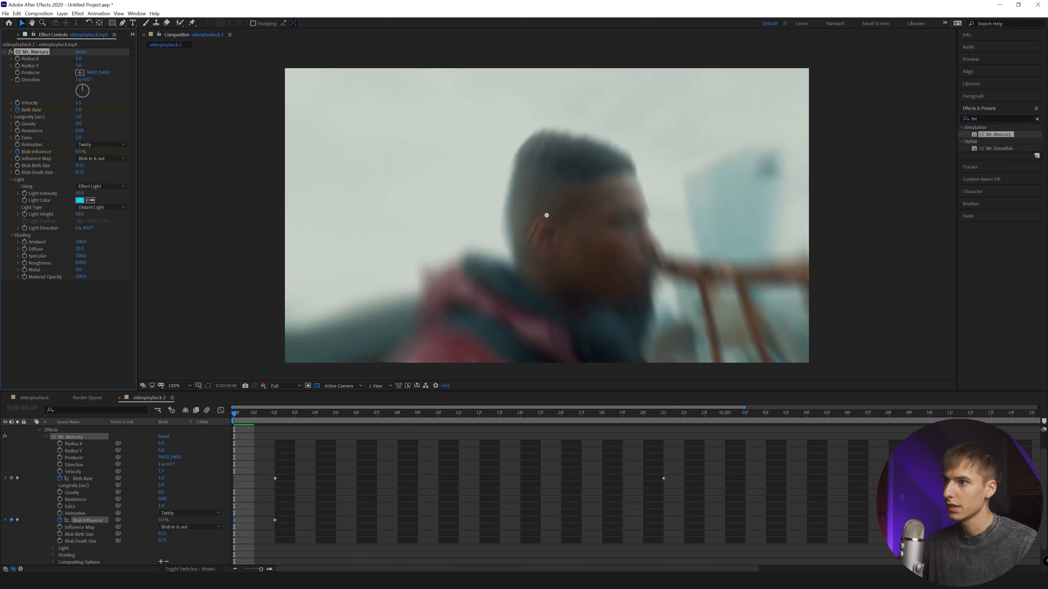
Move the 100% Blob Influence keyframe one frame earlier, to 0:00:00:01.
drag(245, 415, 272, 441)
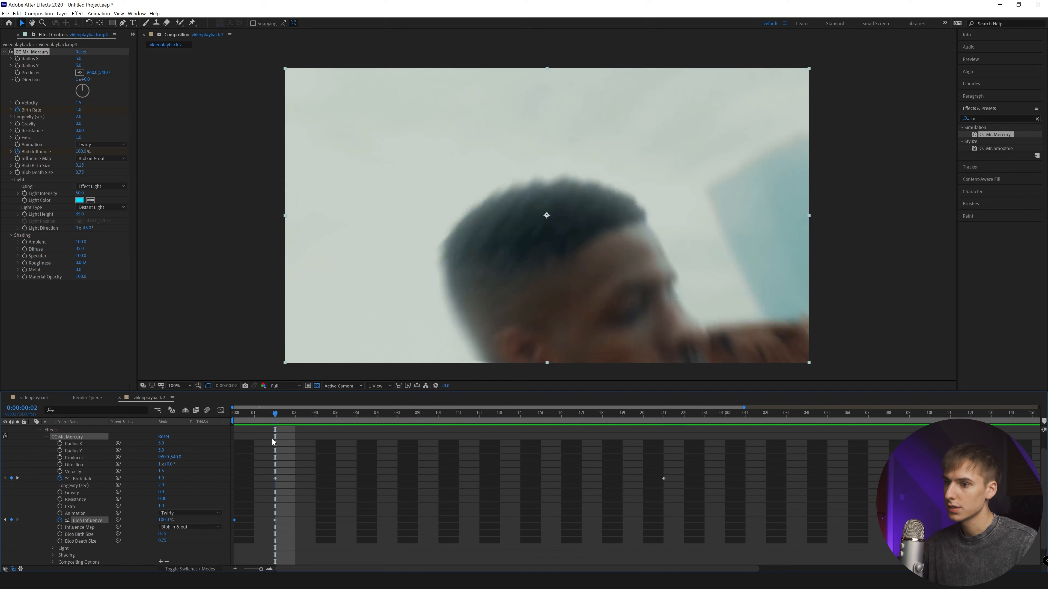
drag(314, 511, 199, 535)
drag(276, 522, 260, 523)
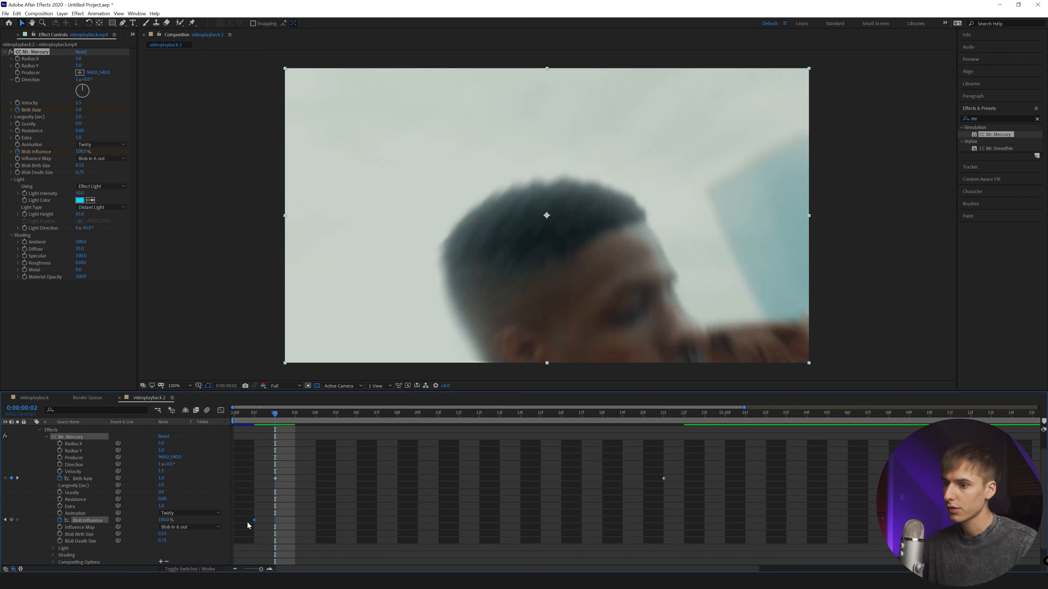
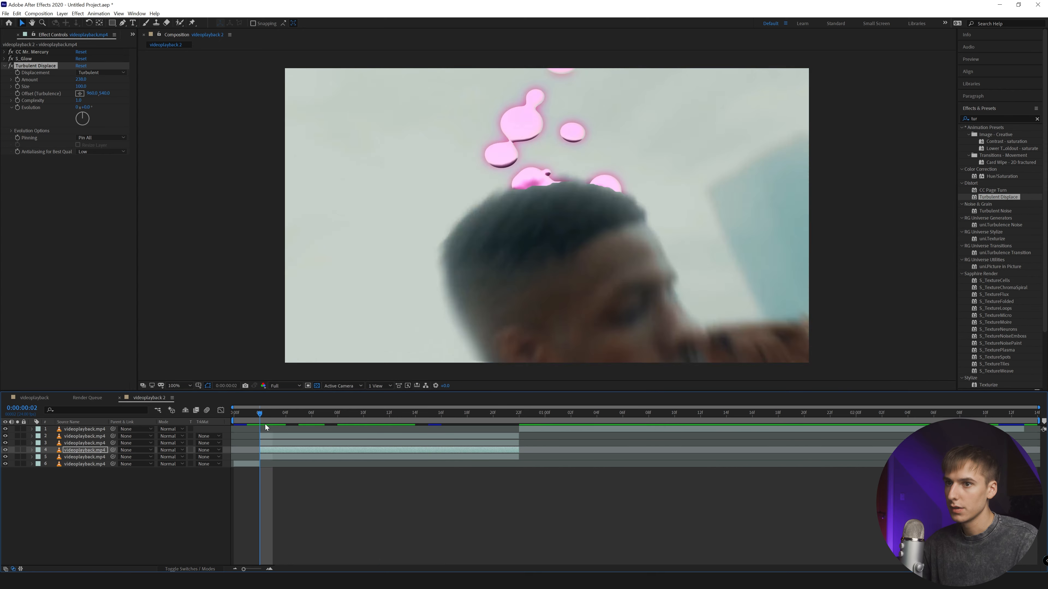
Play the opening and scrub between about 0:00:00:06 and 0:00:00:17 to review the displaced liquid blobs behind the man.
key(space)
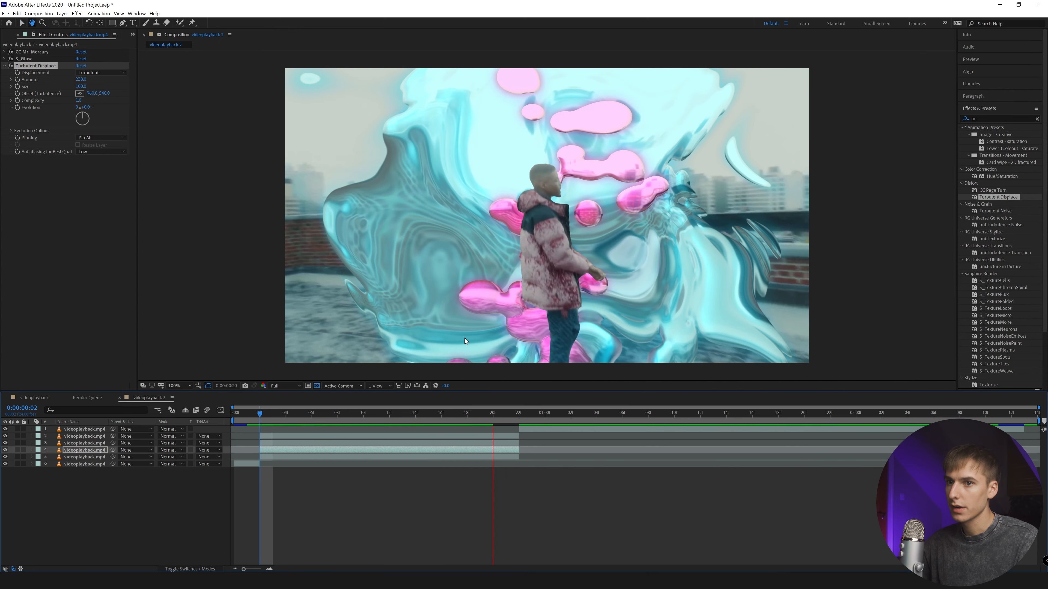
click(449, 417)
drag(448, 417, 309, 421)
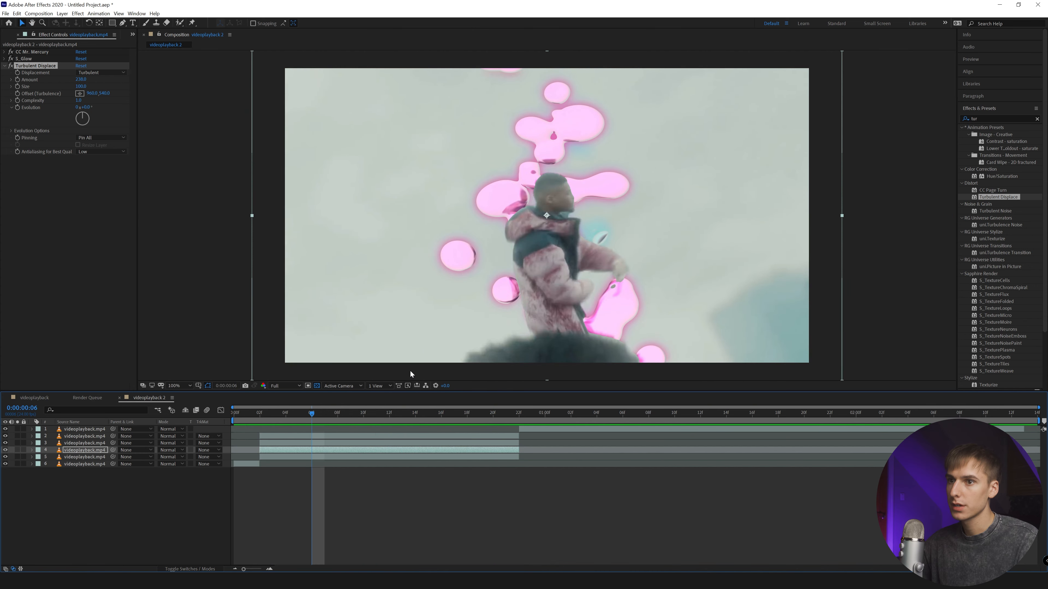
drag(344, 416, 455, 417)
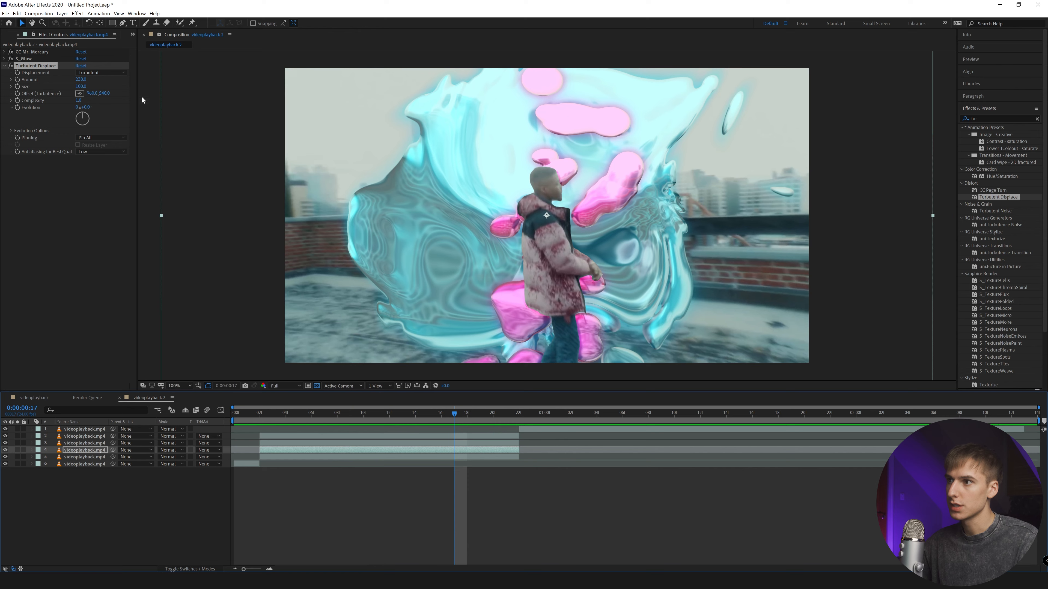
Delete Turbulent Displace from the selected Mercury layer and apply Optics Compensation to it instead.
drag(81, 81, 42, 144)
key(Delete)
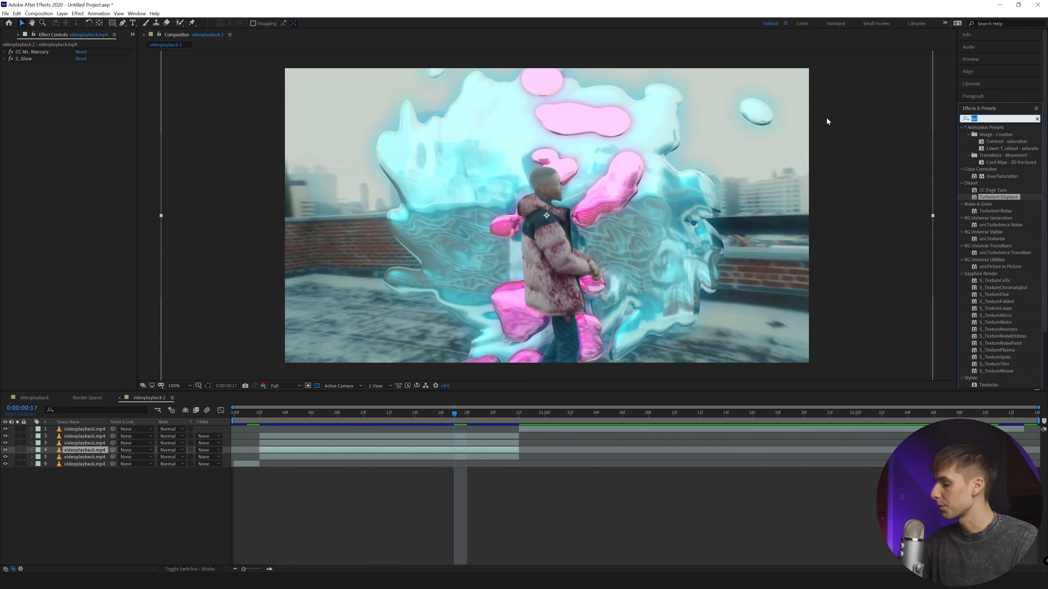
text(opti)
drag(1000, 134, 408, 310)
Play the composition from 0:00:00:01 and scrub to 0:00:00:17 to check the liquid burst.
click(247, 413)
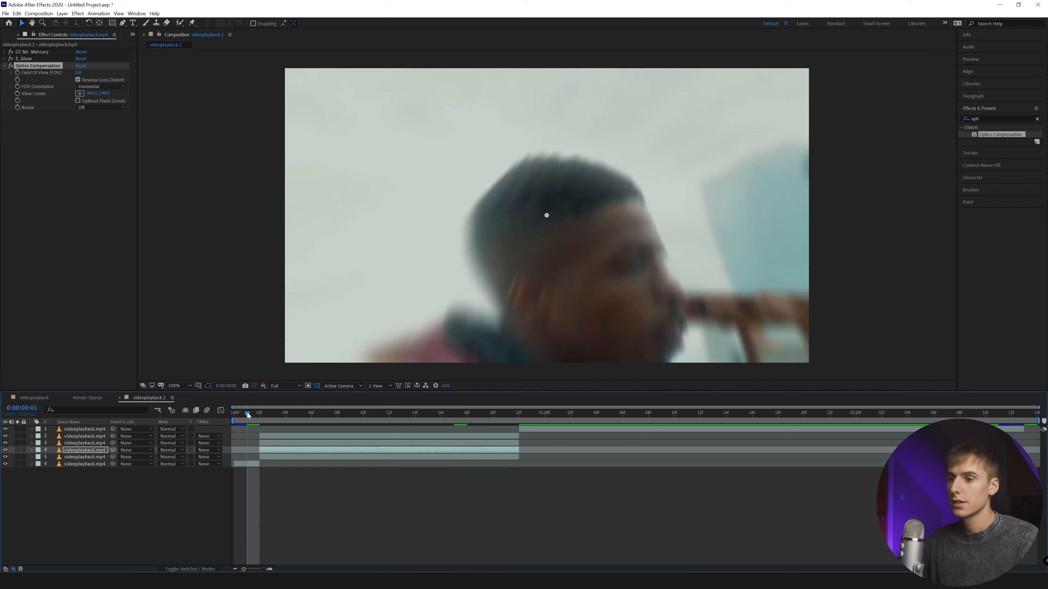
key(space)
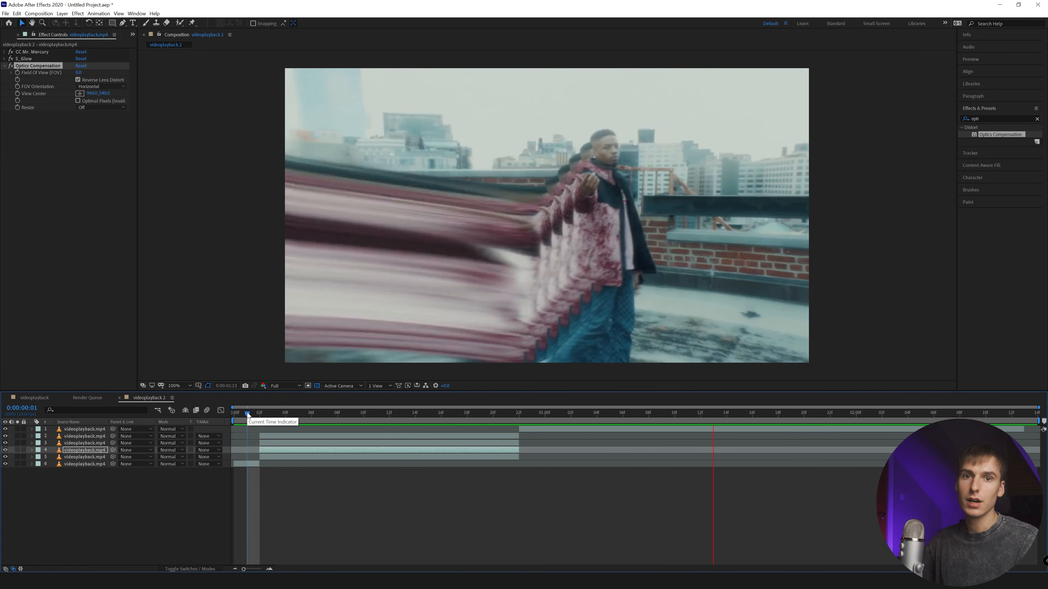
key(space)
drag(261, 413, 456, 419)
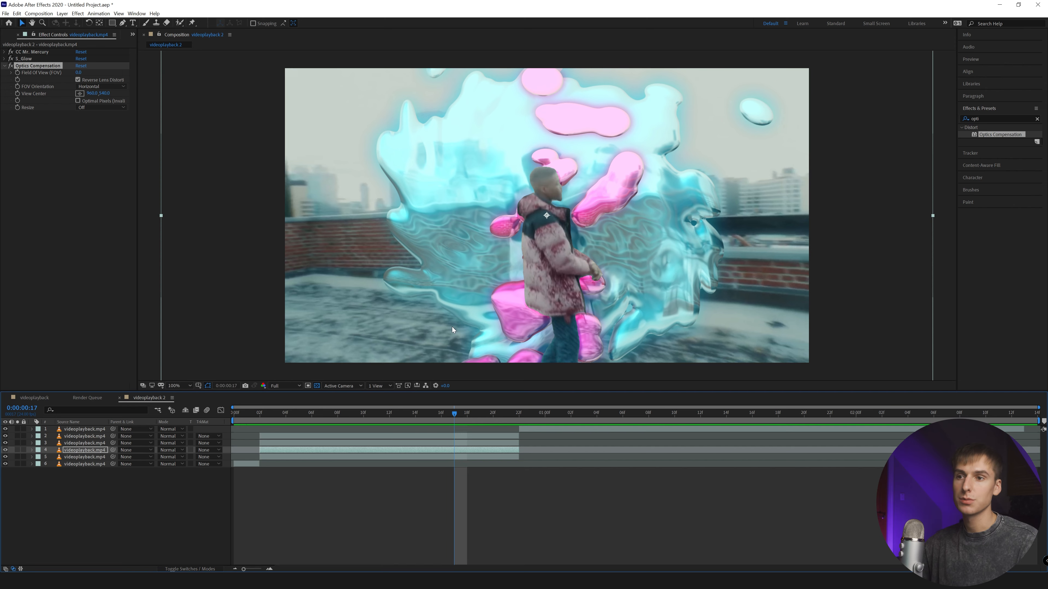
Go to the transition near 0:00:01:22 and duplicate the topmost footage layer.
drag(371, 414, 827, 434)
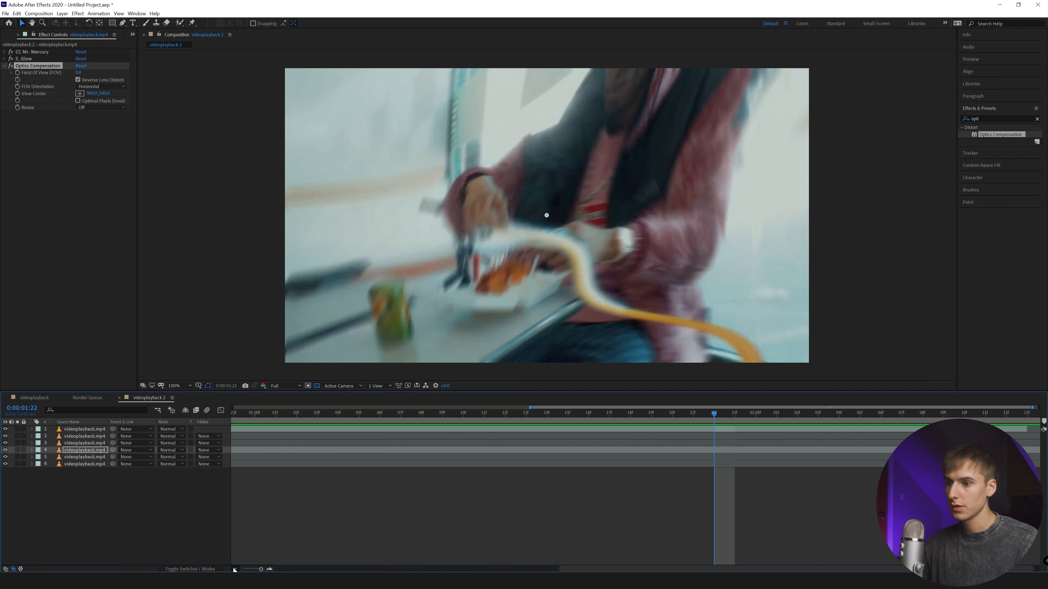
click(728, 429)
drag(790, 416, 828, 420)
key(ctrl+d)
Trim the duplicated layer to run from 0:00:01:17 to 0:00:02:03 and delete the surplus pieces.
click(971, 59)
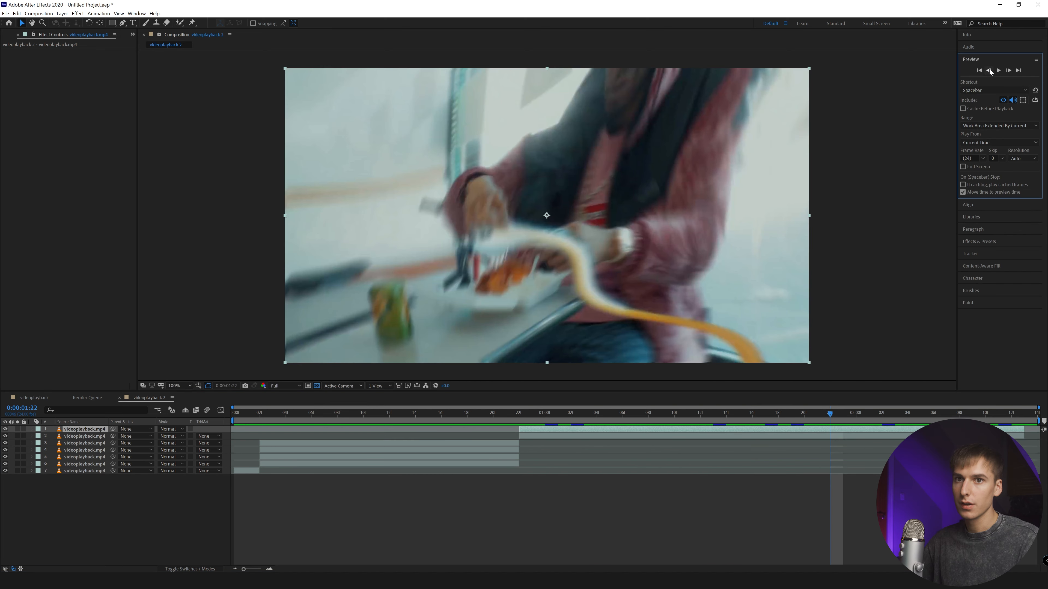
click(989, 70)
click(989, 70)
click(989, 71)
click(989, 71)
click(989, 71)
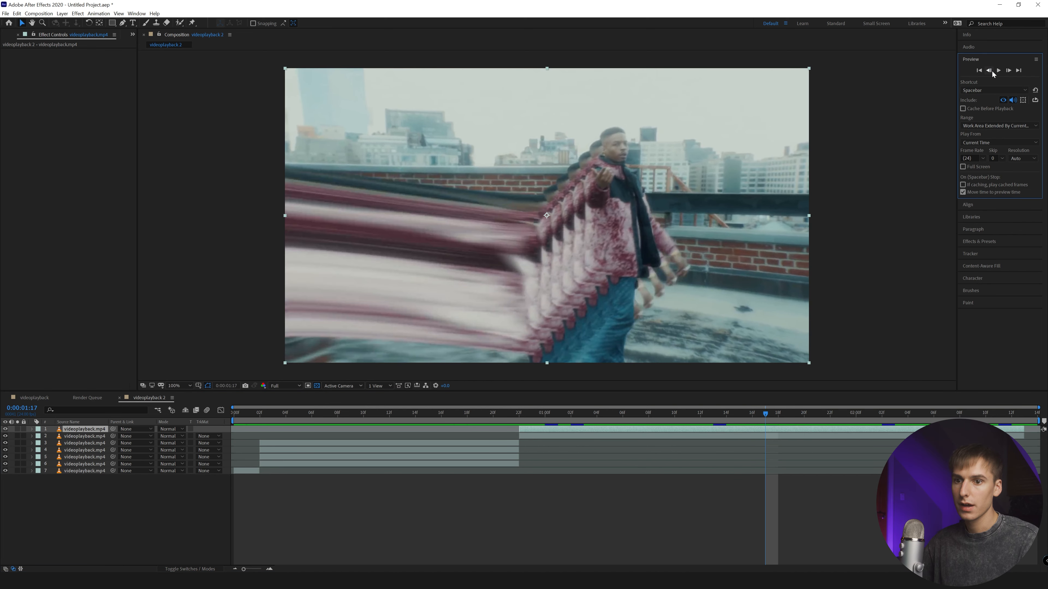
key(ctrl+shift+d)
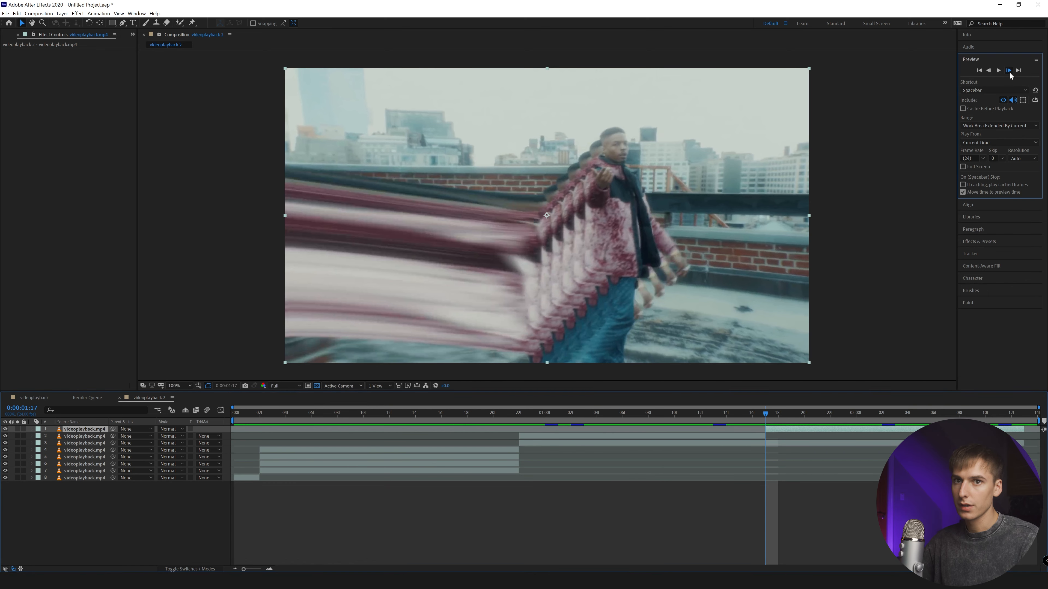
click(1009, 71)
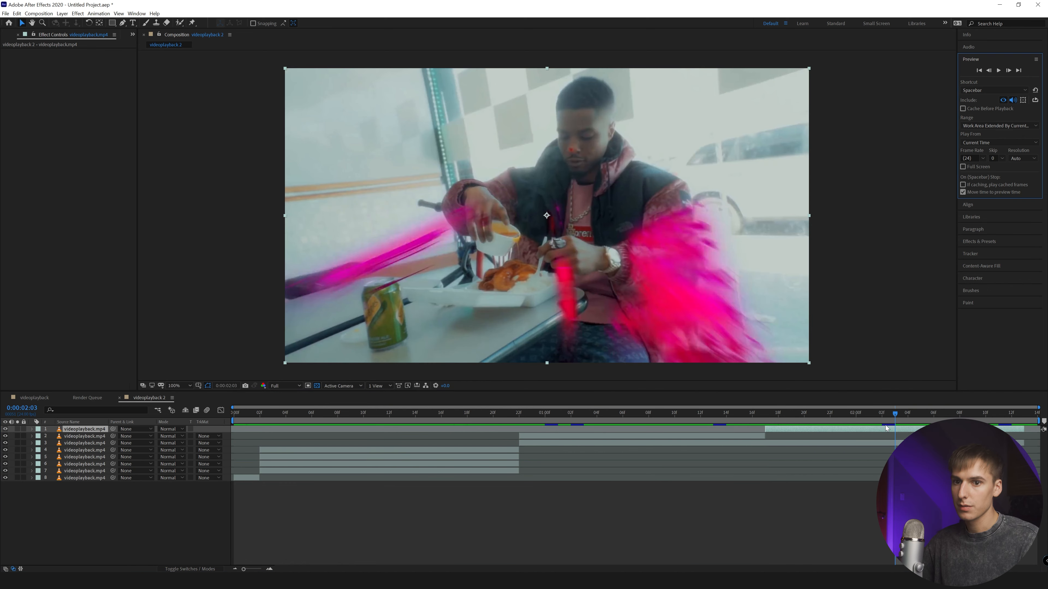
key(ctrl+shift+d)
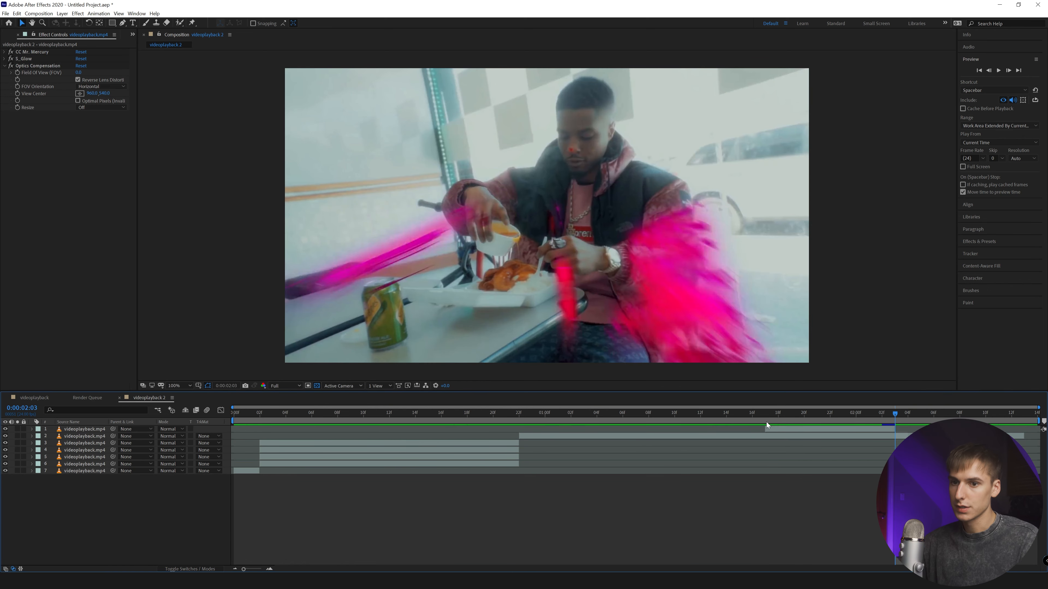
Find the CC Mr. Mercury effect and apply it to the short trimmed clip over the transition.
drag(767, 416, 830, 414)
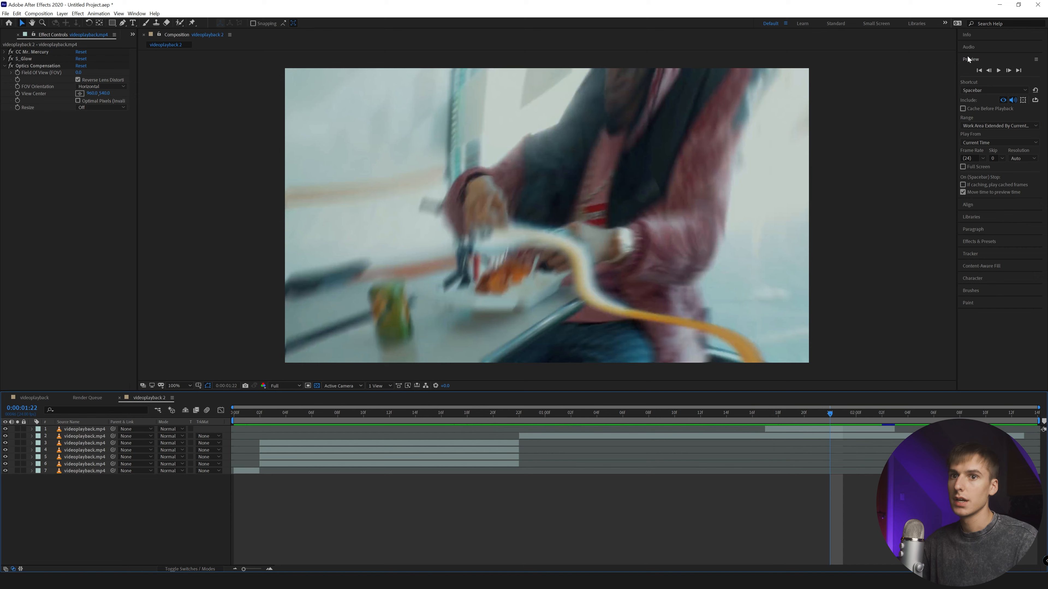
click(843, 431)
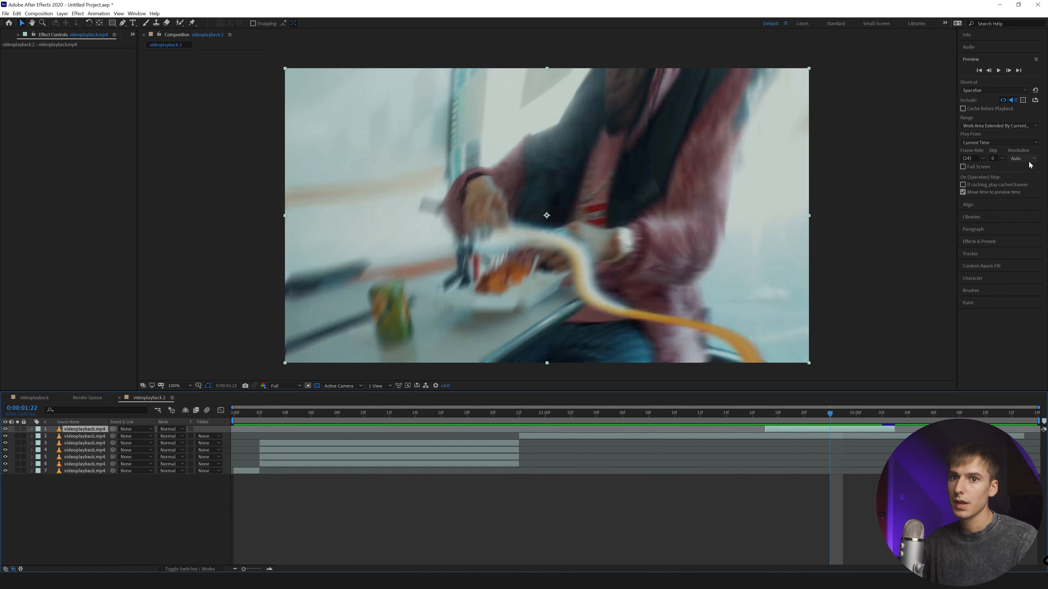
click(995, 241)
click(985, 119)
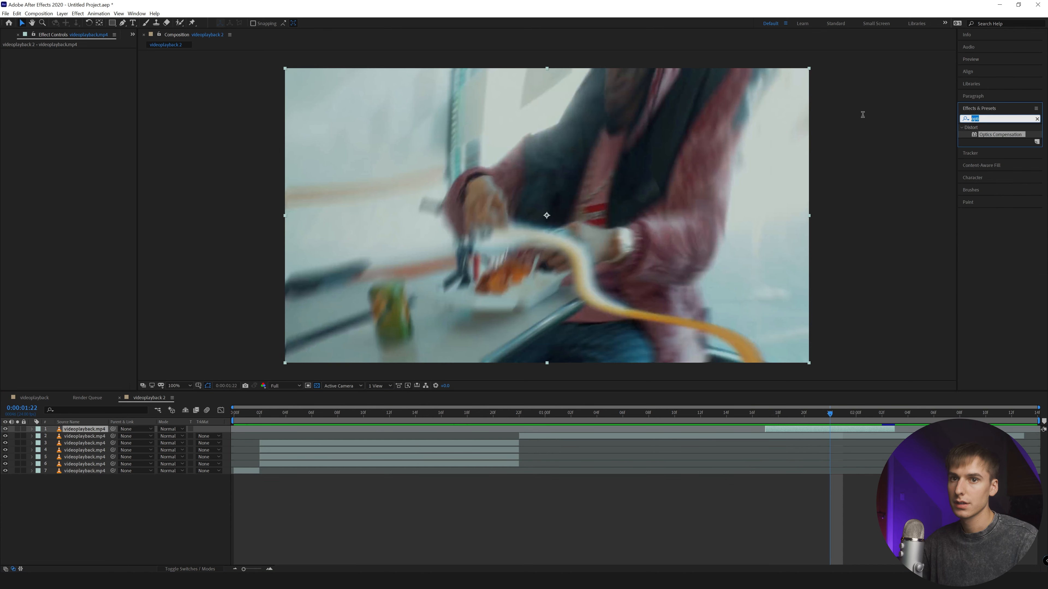
text(m)
text(r)
drag(995, 134, 124, 71)
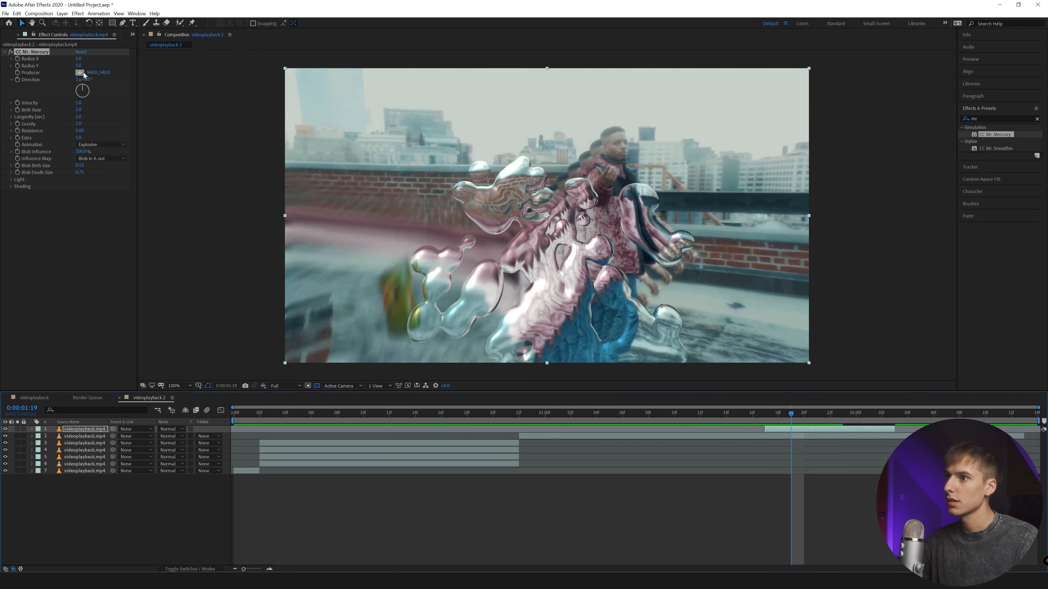
Move the Mercury Producer to the frame's upper edge at Y 1.0, widen Radius X to about 277 and increase Radius Y.
drag(105, 72, 5, 72)
click(753, 415)
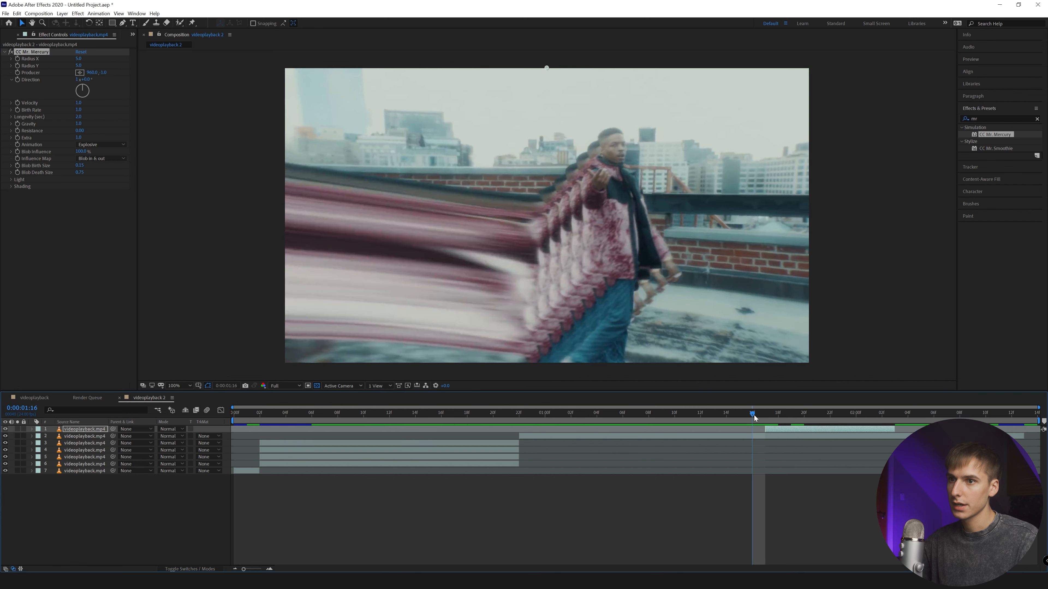
drag(754, 416, 793, 417)
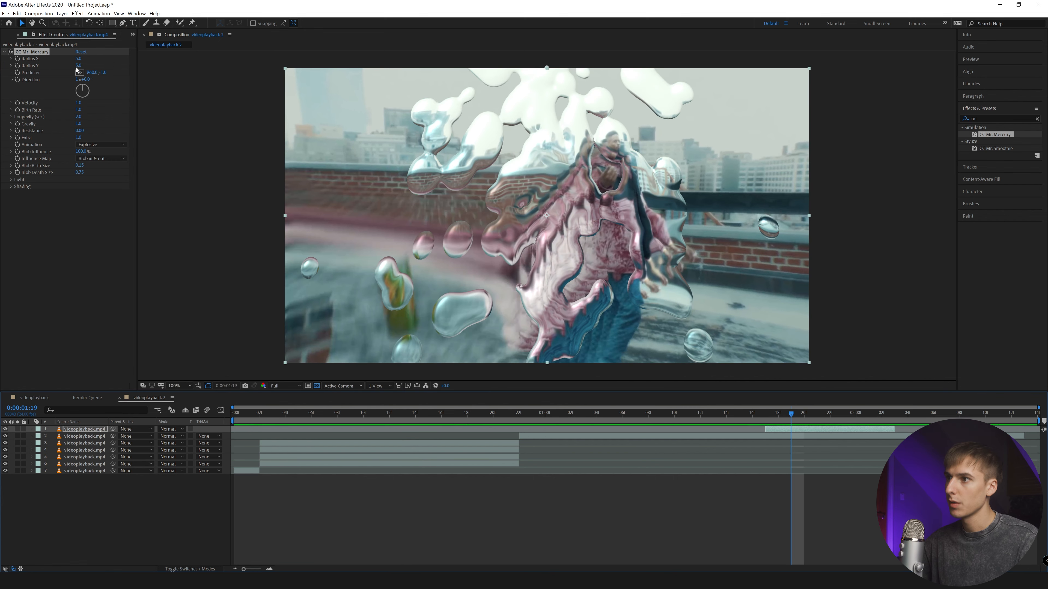
drag(78, 60, 192, 62)
drag(79, 65, 99, 61)
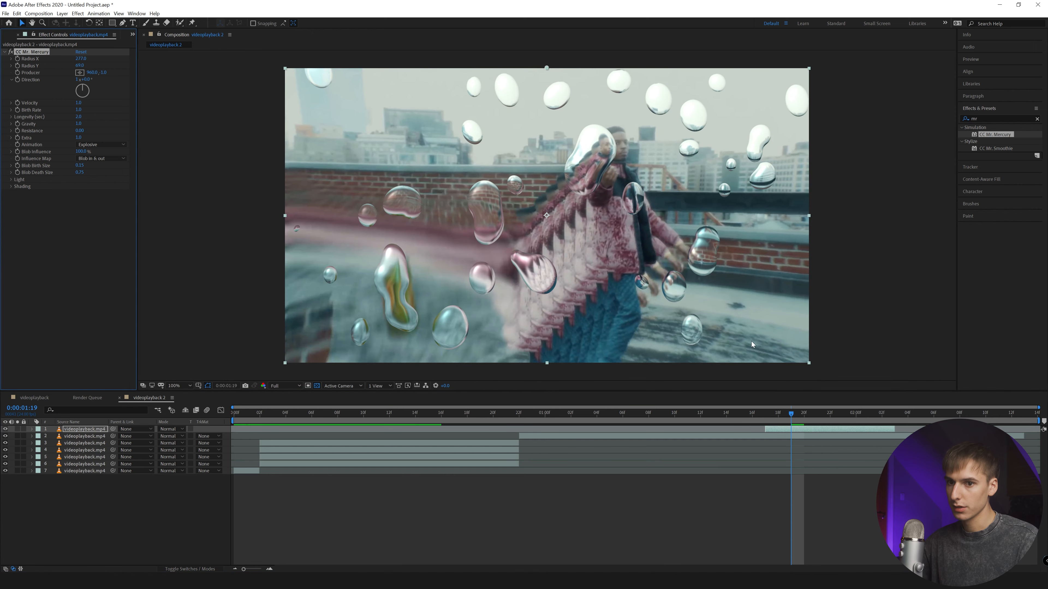
Increase the transition clip's Mercury Velocity and scrub through the transition to check the droplets.
click(747, 416)
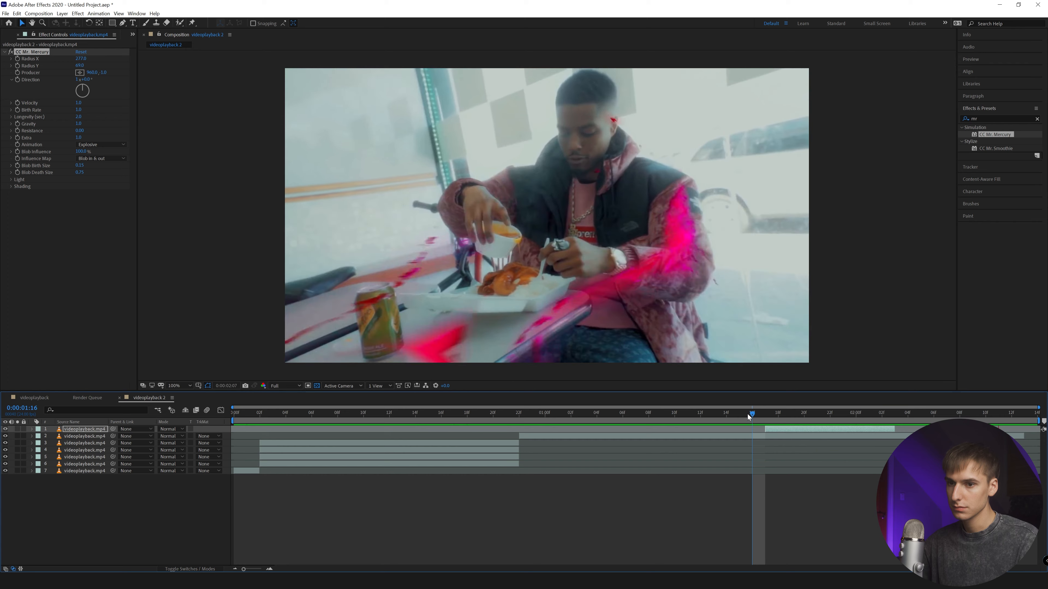
drag(748, 414, 778, 413)
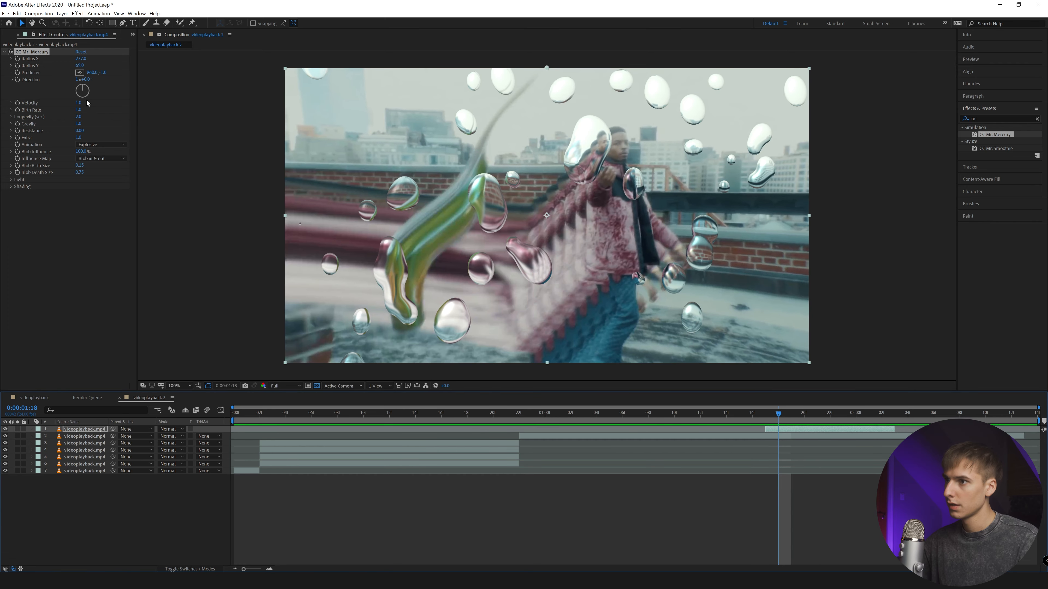
drag(79, 103, 129, 100)
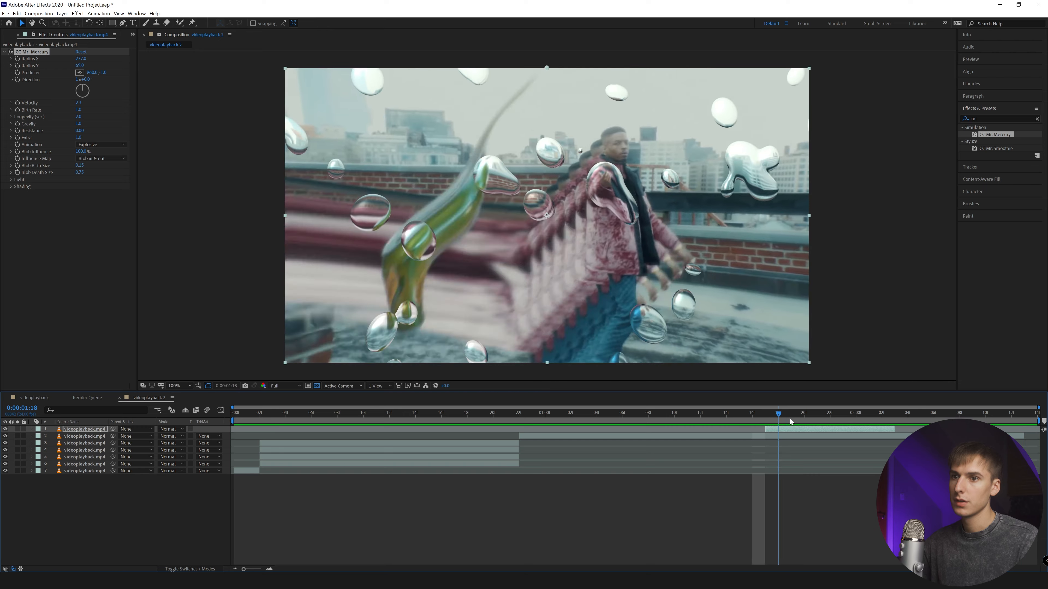
drag(790, 418, 821, 432)
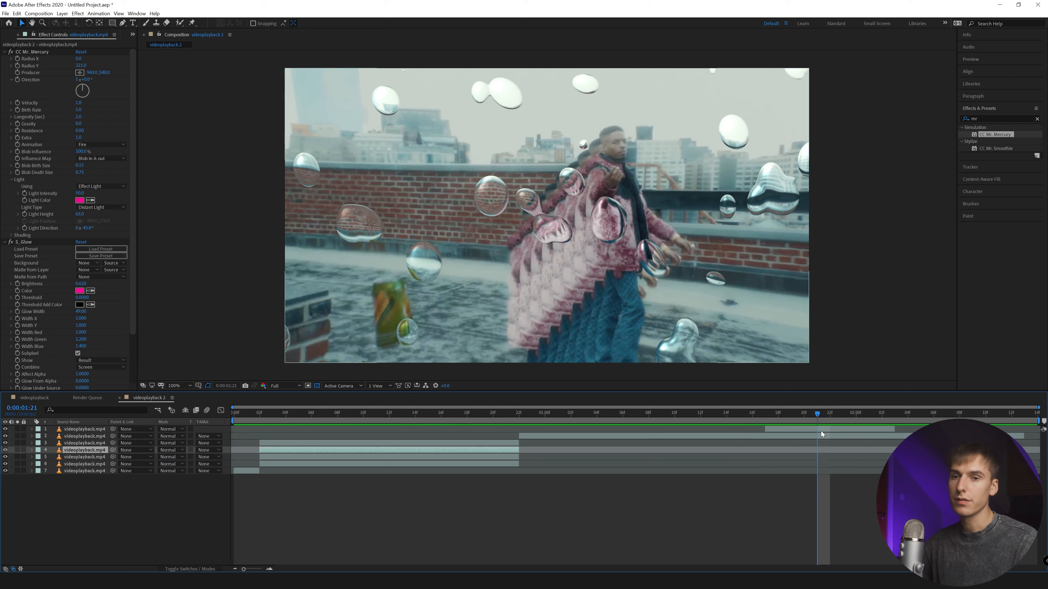
Set the Mercury Resistance of the transition clip to -0.27 and check the stretched droplets at 0:00:01:17.
drag(822, 431, 804, 417)
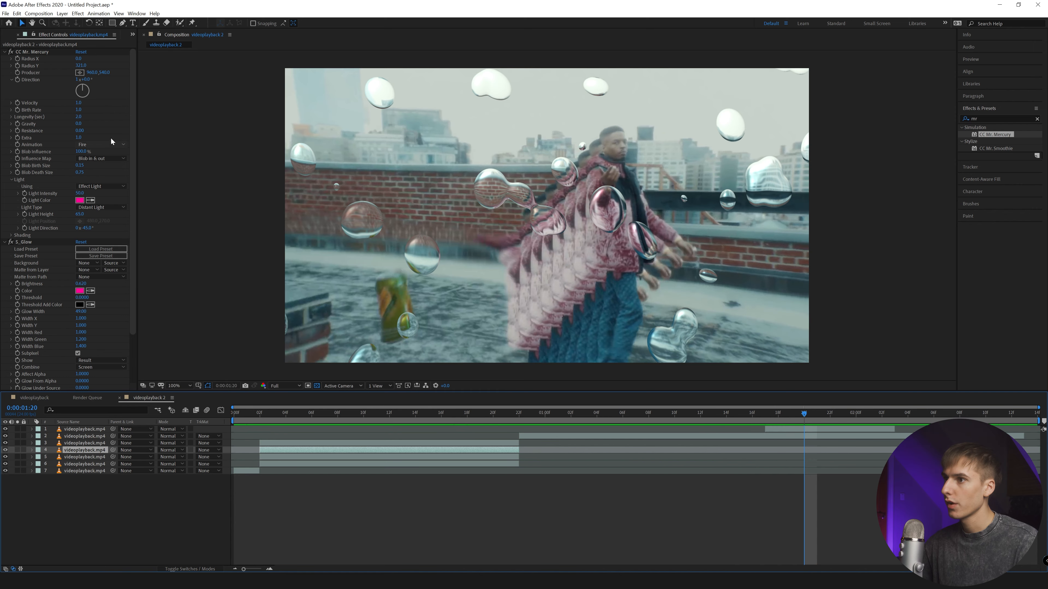
click(80, 130)
click(84, 429)
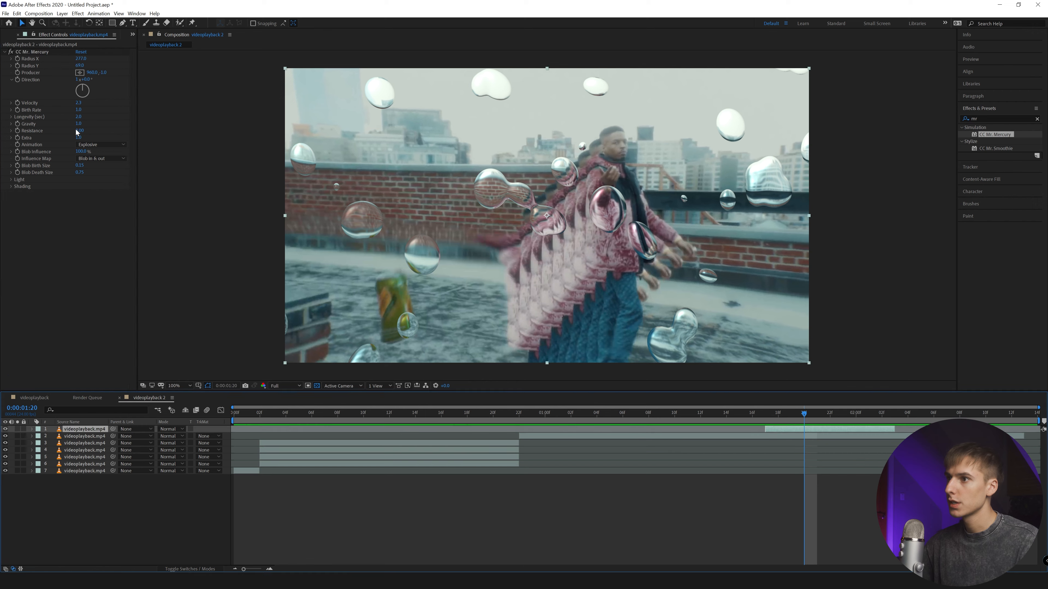
drag(80, 131, 68, 129)
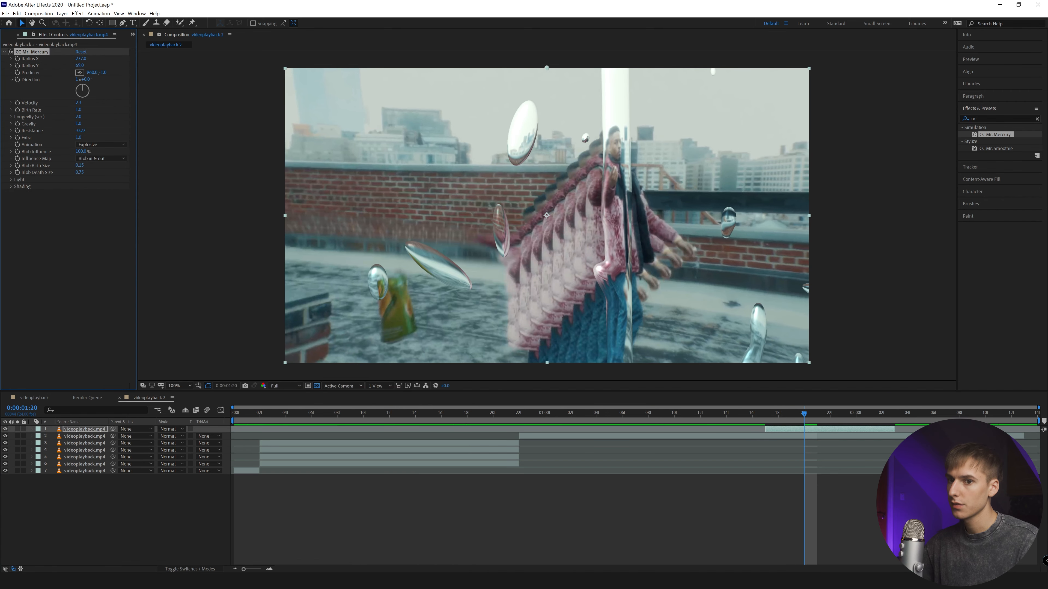
mouse_move(749, 416)
mouse_down()
mouse_move(846, 419)
mouse_move(770, 410)
mouse_up()
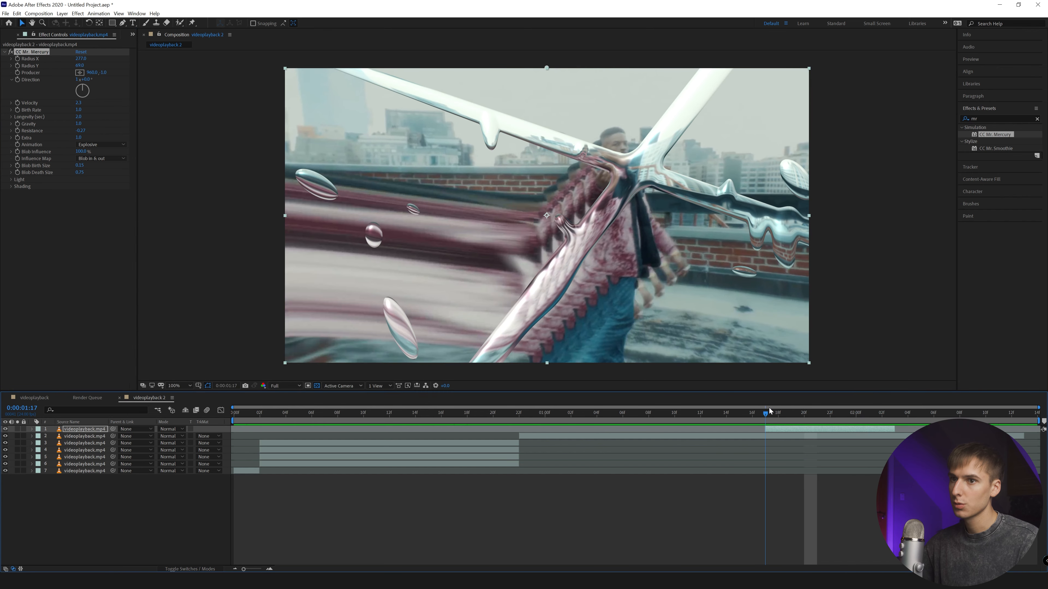
Try a lower Mercury Radius Y, undo it and play the transition.
drag(81, 66, 1, 60)
key(ctrl+z)
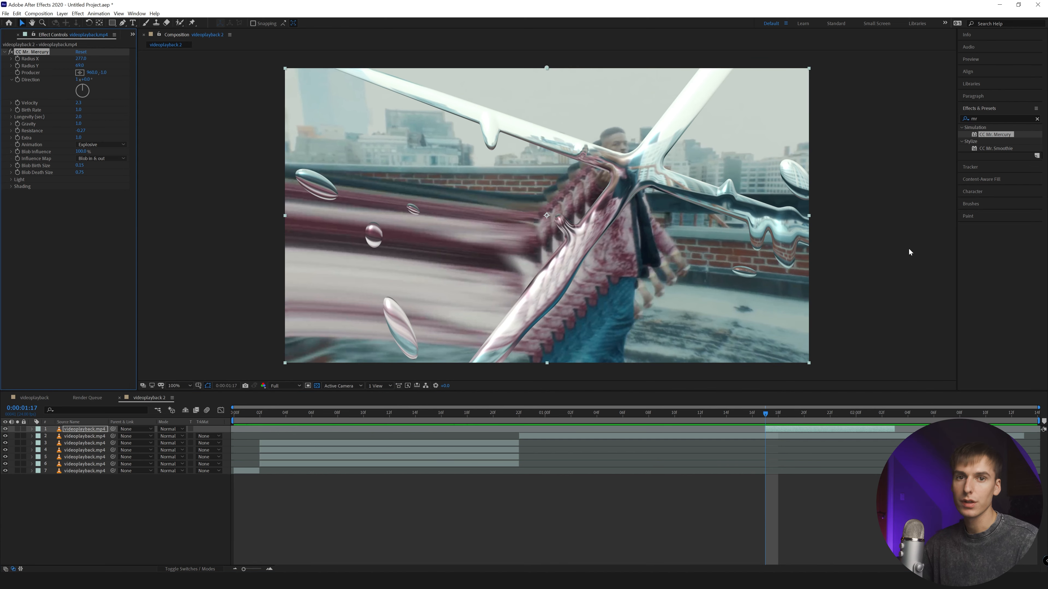
key(space)
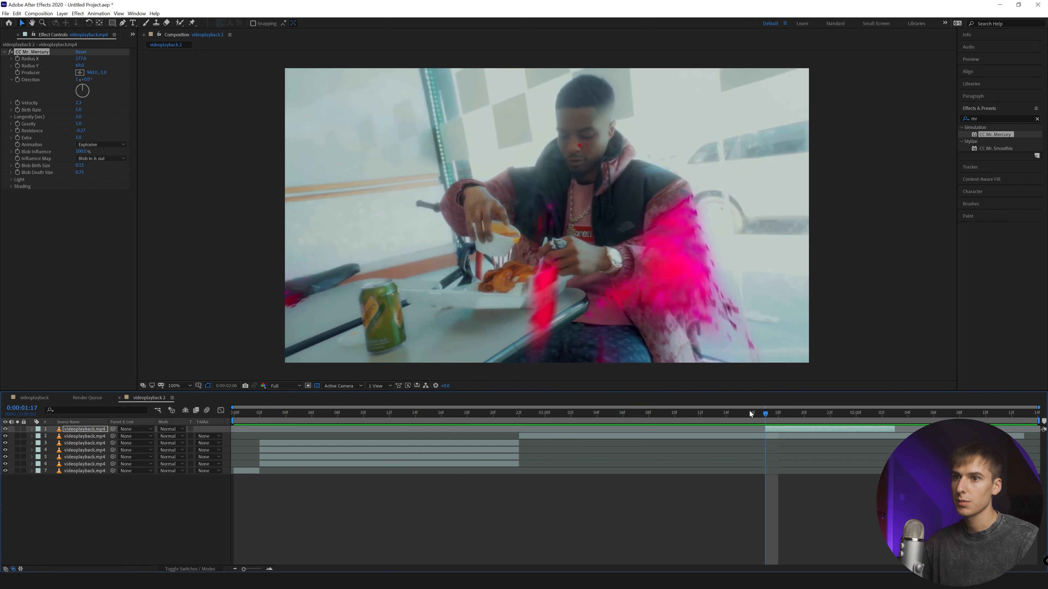
Copy the S_Glow effect from the pink blob layer onto the transition clip and give its Mercury a magenta Effect Light.
click(842, 417)
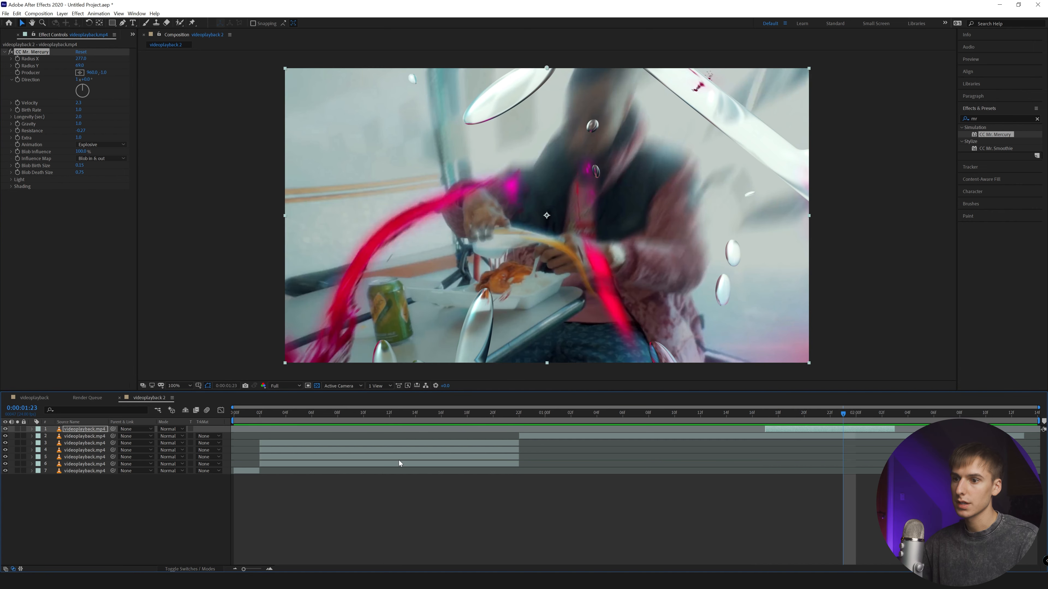
click(391, 450)
click(24, 242)
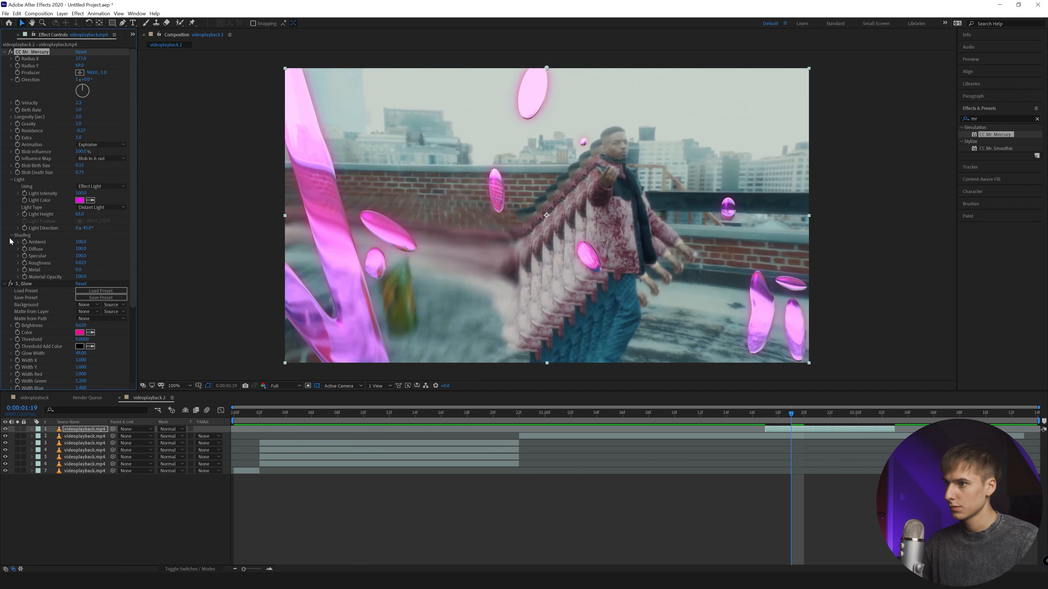
Raise the transition clip's S_Glow Brightness to 3.000, increase its Glow Width and play the transition.
drag(752, 413, 843, 420)
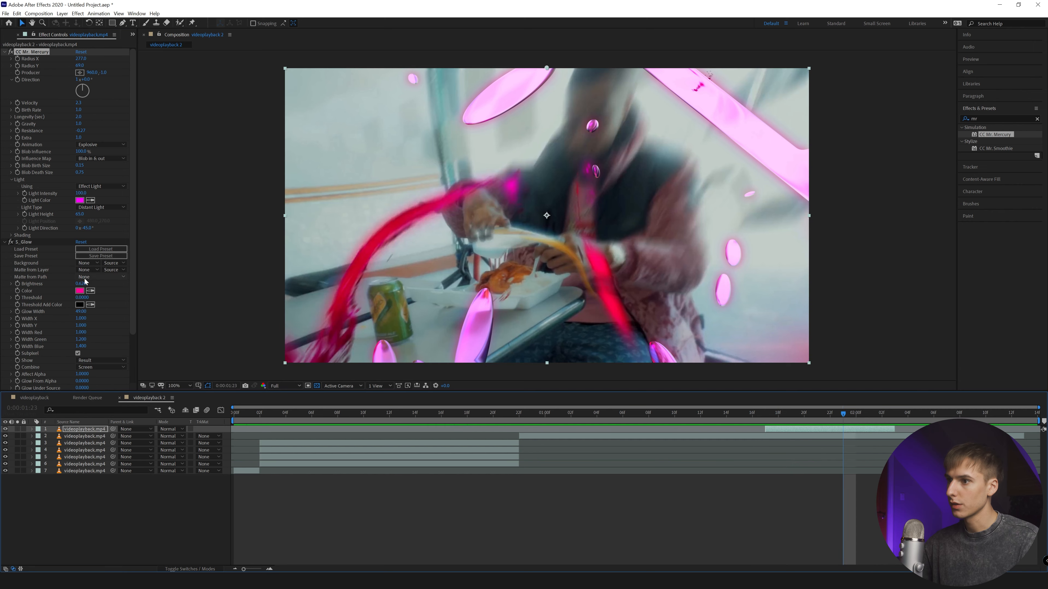
drag(85, 285, 245, 281)
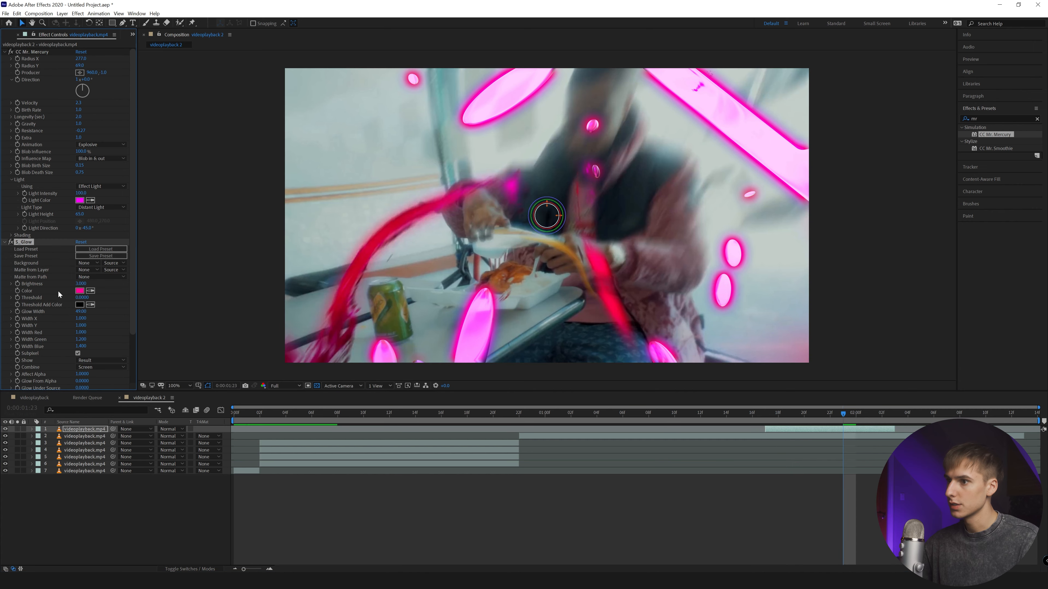
key(space)
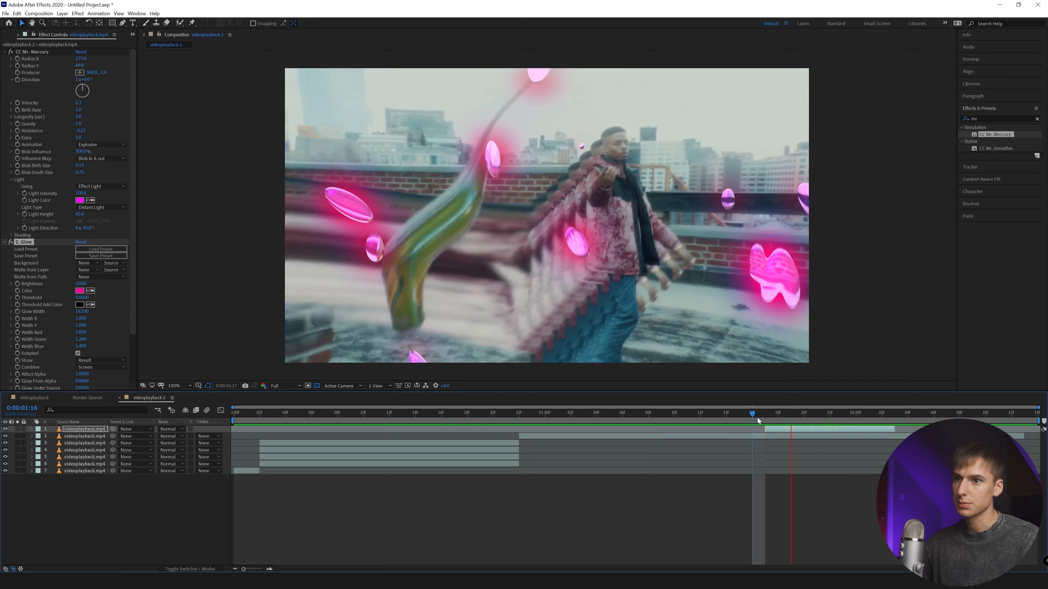
Check the glowing transition droplets at 0:00:01:21, collapse the S_Glow settings and play the composition.
drag(764, 418, 818, 416)
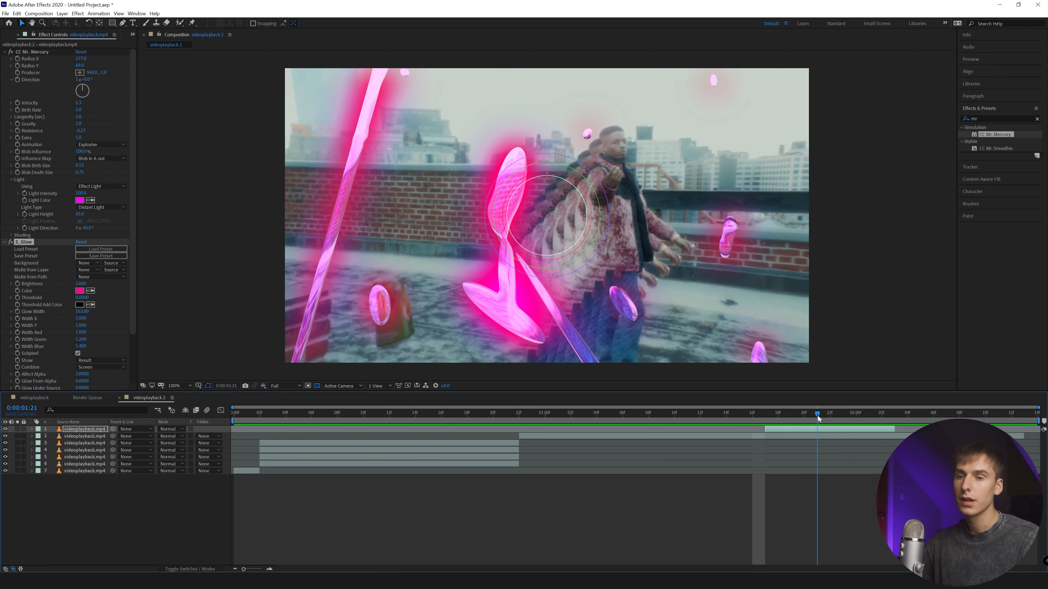
click(6, 242)
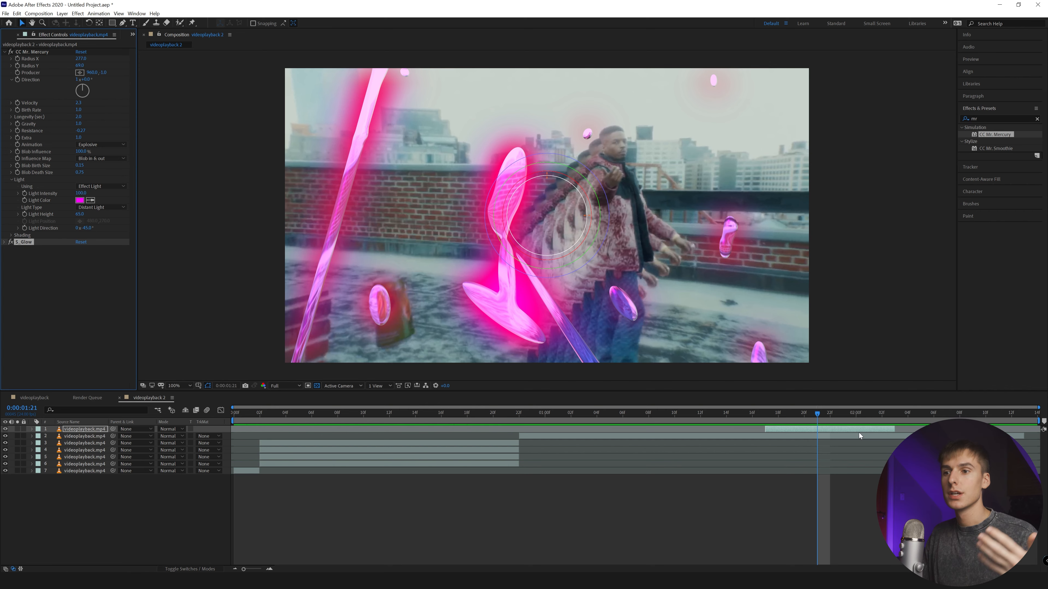
key(space)
Review the glowing cyan and pink blobs behind the man between 0:00:00:12 and 0:00:00:16.
drag(281, 410, 407, 439)
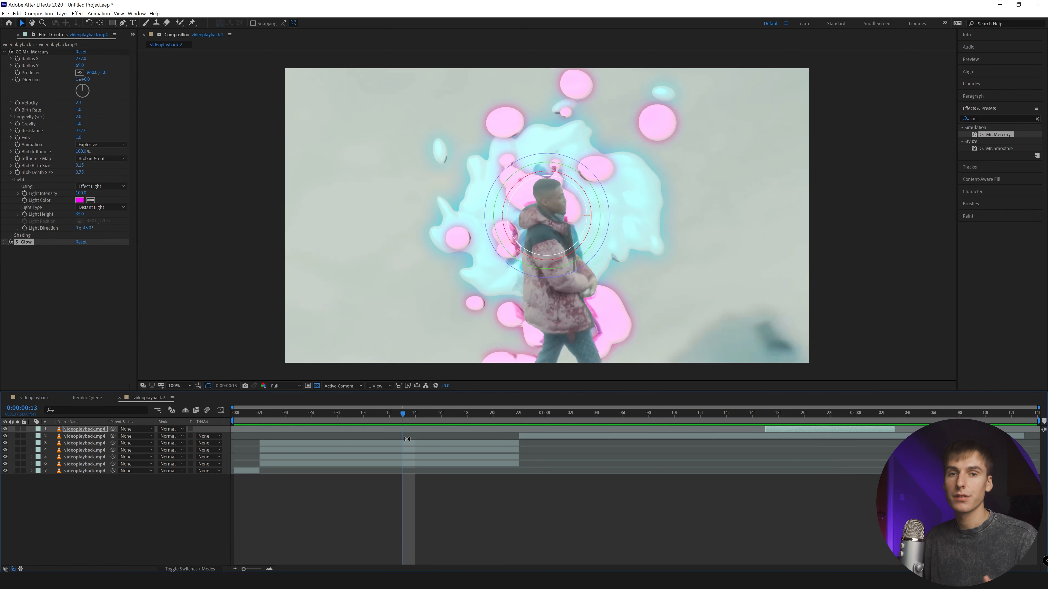
mouse_move(375, 411)
mouse_down()
mouse_move(363, 414)
mouse_move(390, 419)
mouse_up()
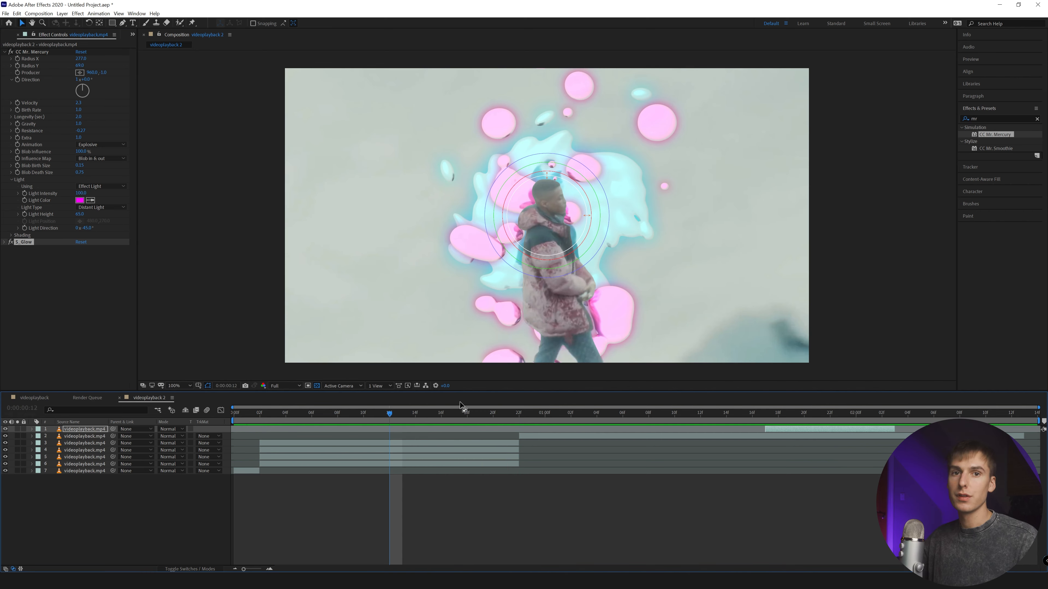
drag(390, 413, 420, 416)
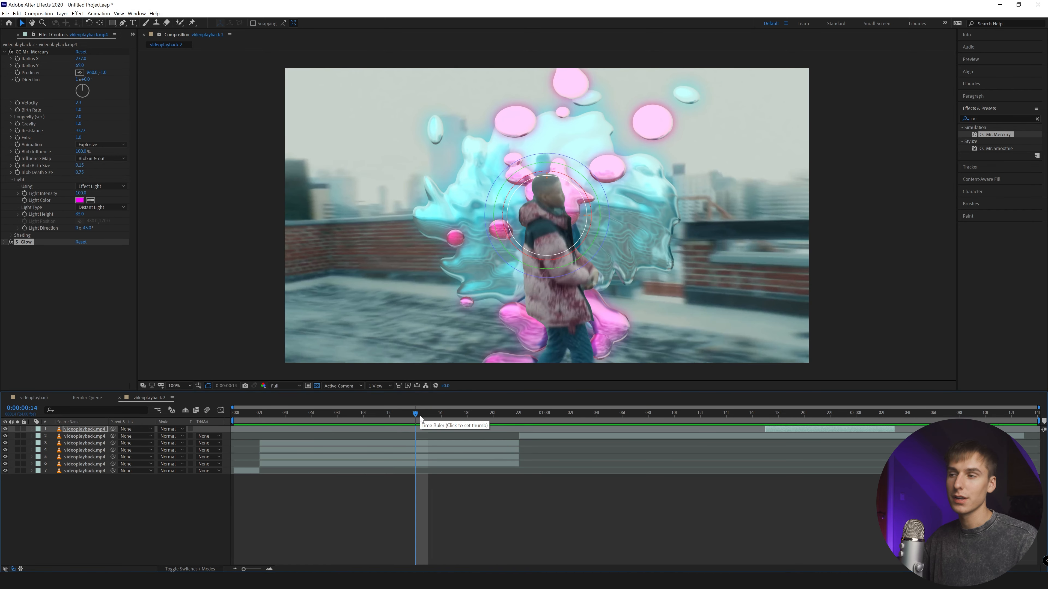
key(space)
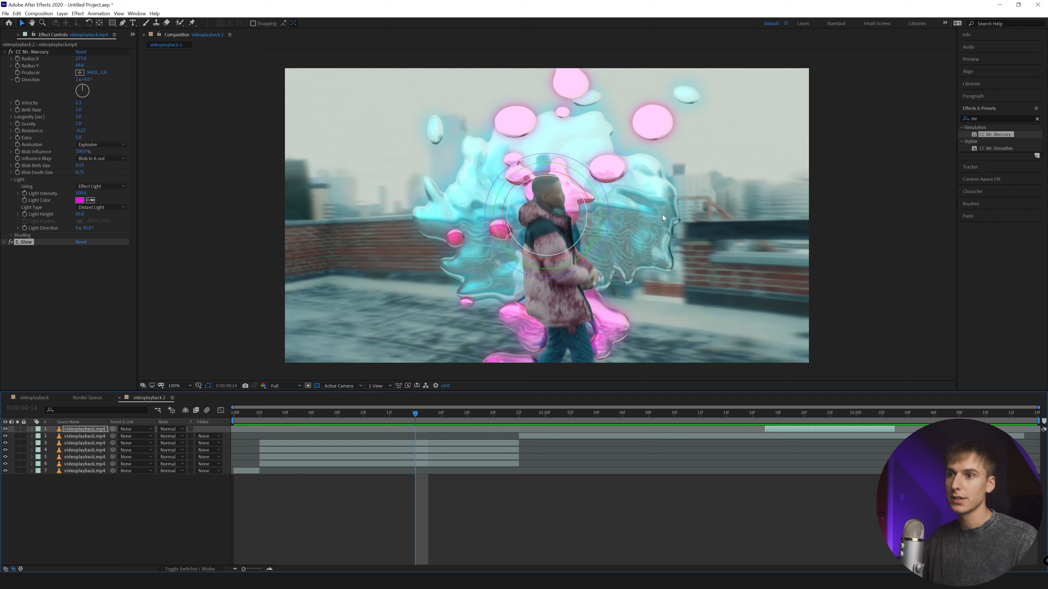
drag(384, 409, 445, 420)
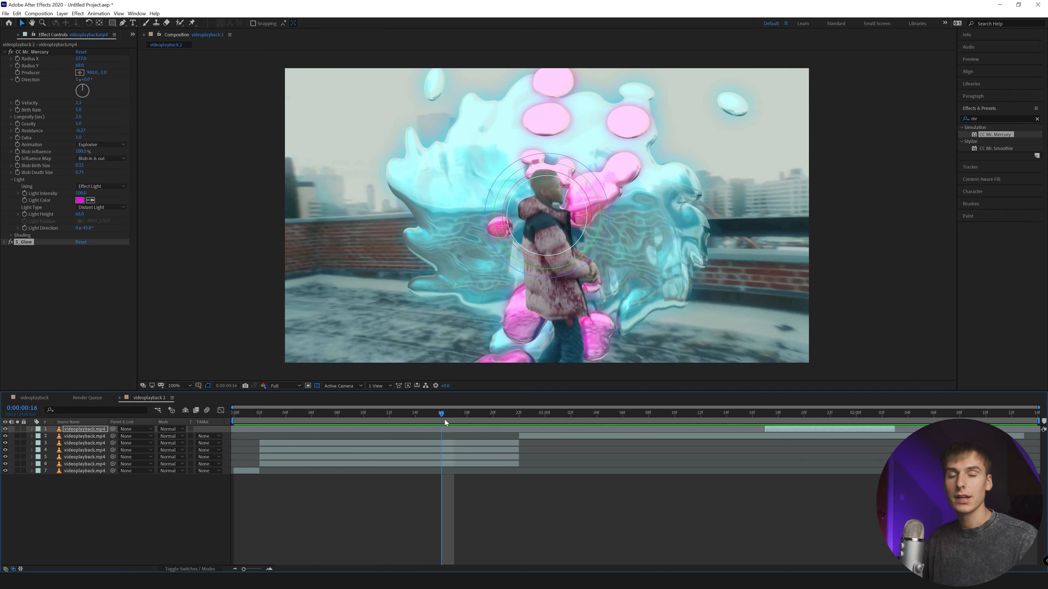